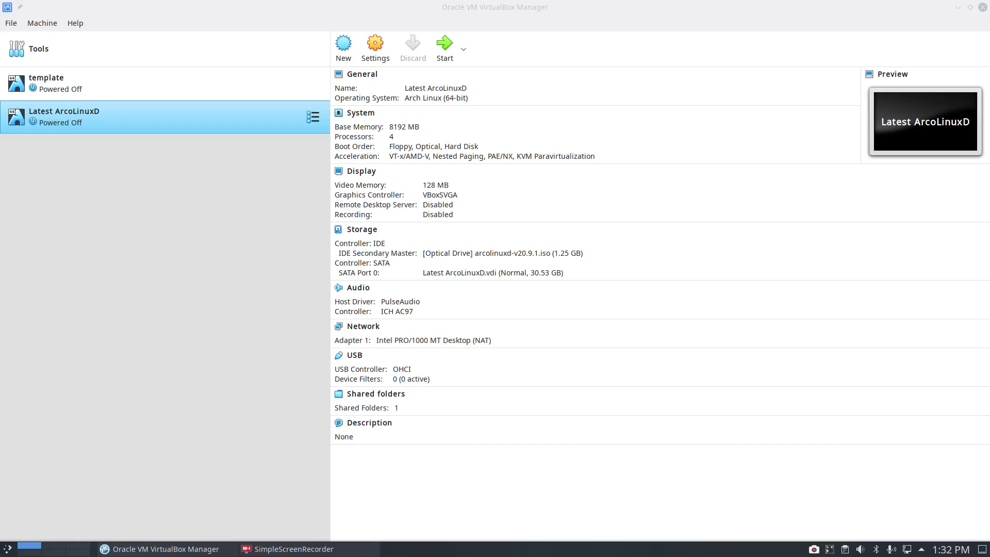
Confirm the Latest ArcoLinuxD optical drive has arcolinuxd-v20.9.1.iso inserted.
left_click(231, 187)
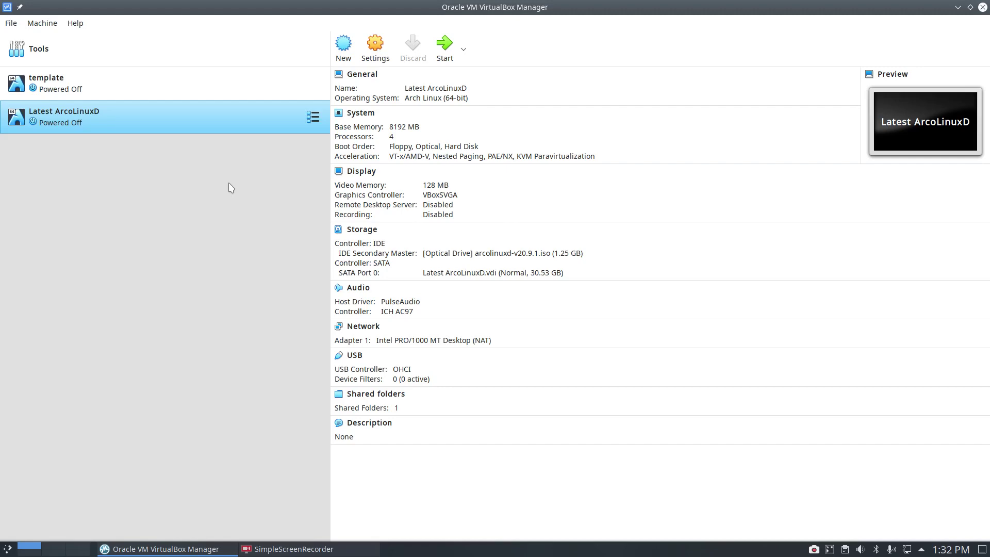
key("F12")
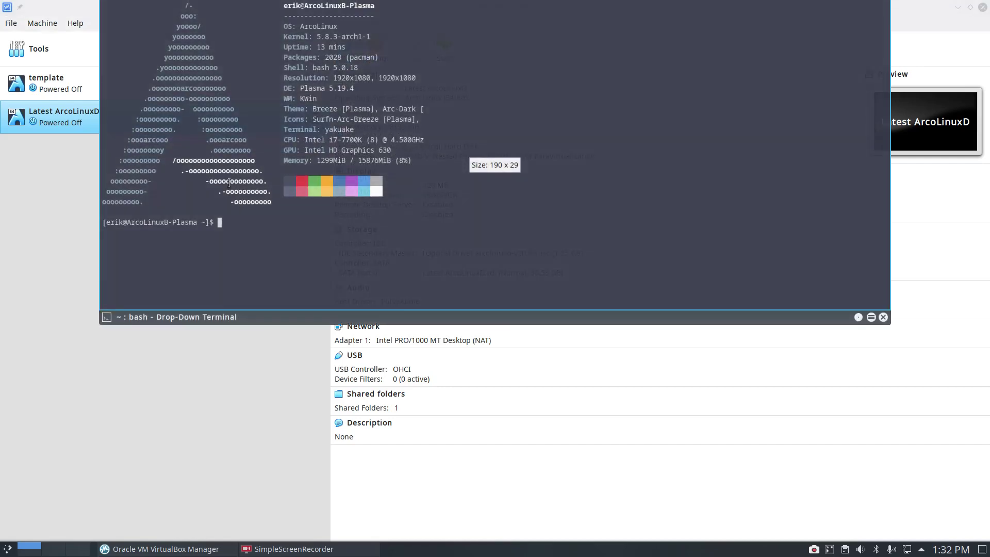
key("F12")
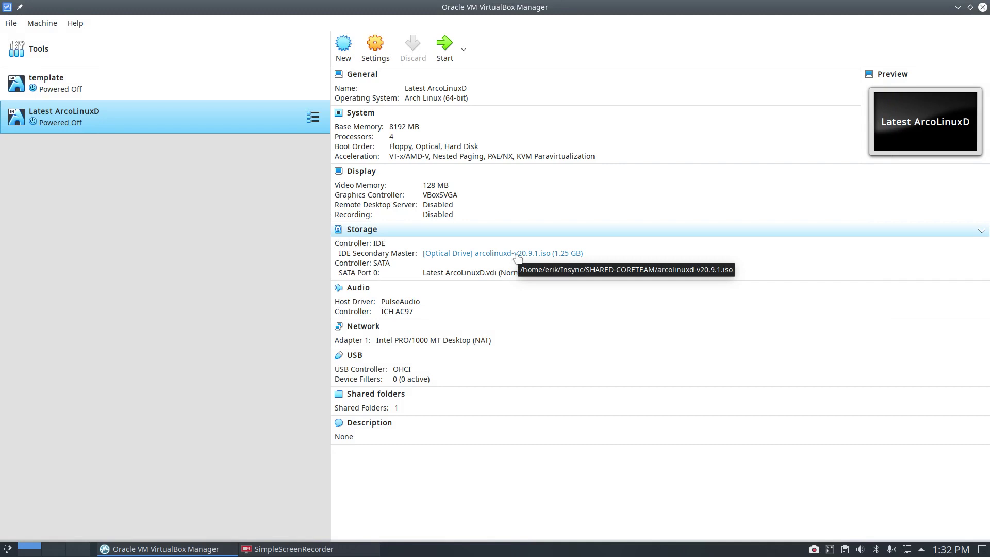
left_click(516, 254)
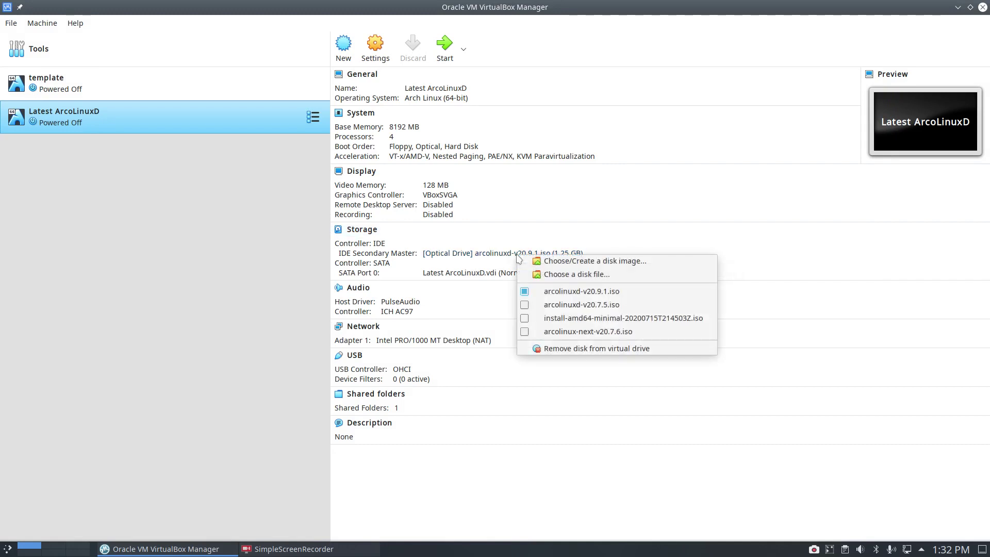
Start Latest ArcoLinuxD maximized and full-screen, letting the live desktop boot to the Welcome App.
double_click(237, 125)
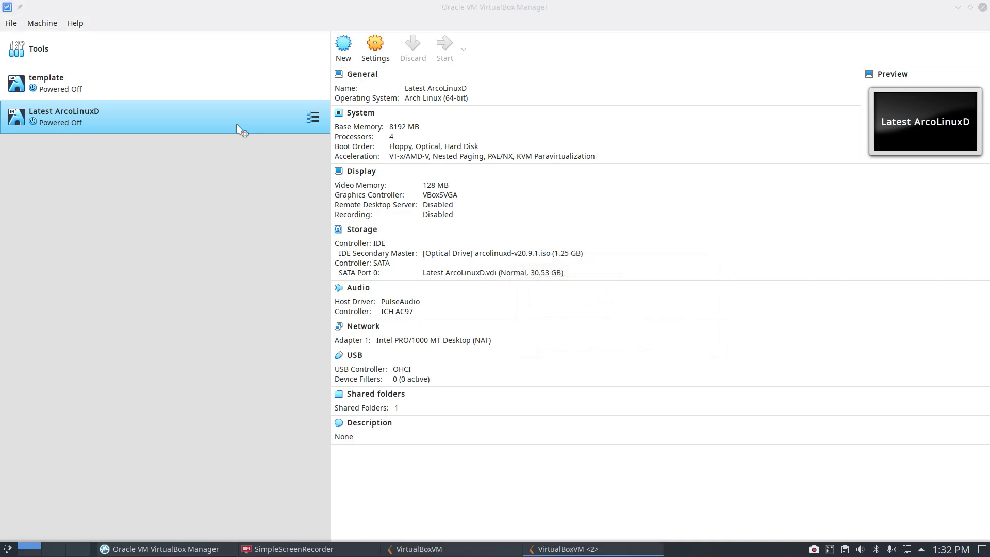
double_click(502, 132)
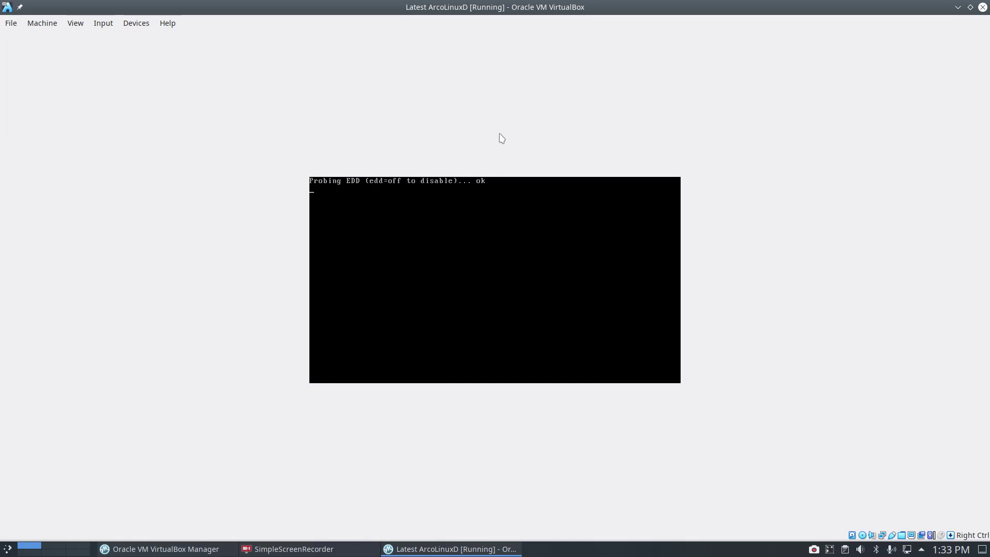
key("Control_R+f")
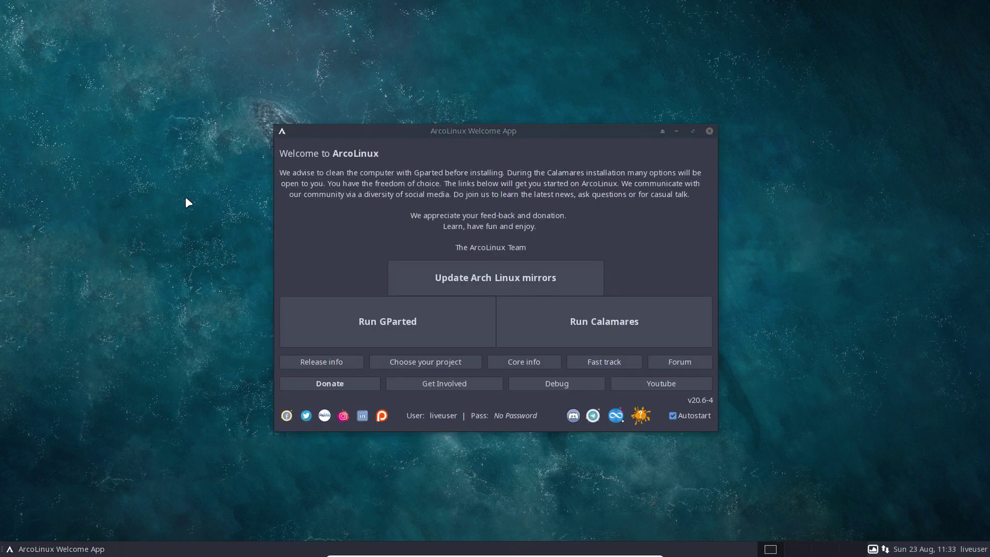
Open a desktop terminal, entering termite as the custom preferred terminal emulator.
right_click(186, 200)
left_click(225, 315)
left_click(507, 285)
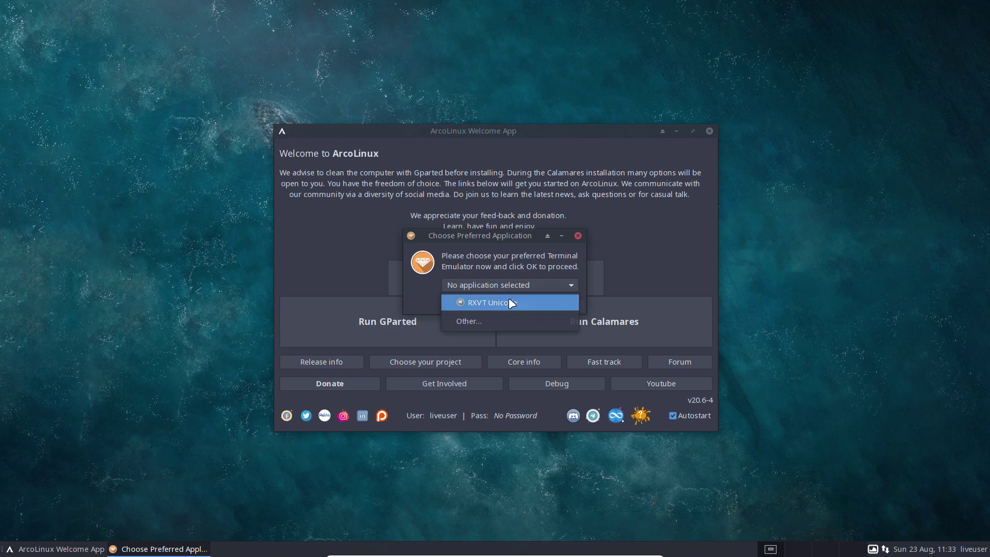
left_click(476, 322)
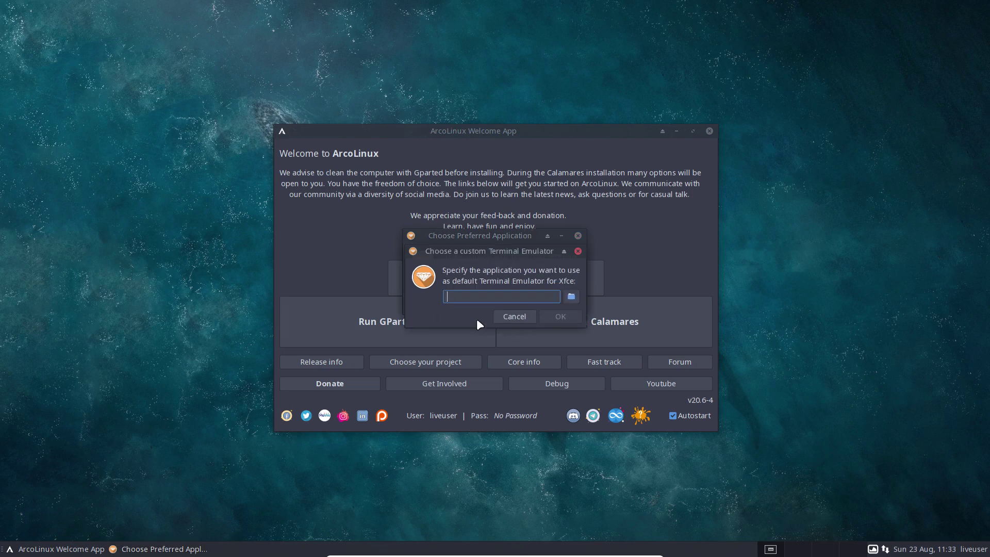
type("termite")
left_click(558, 314)
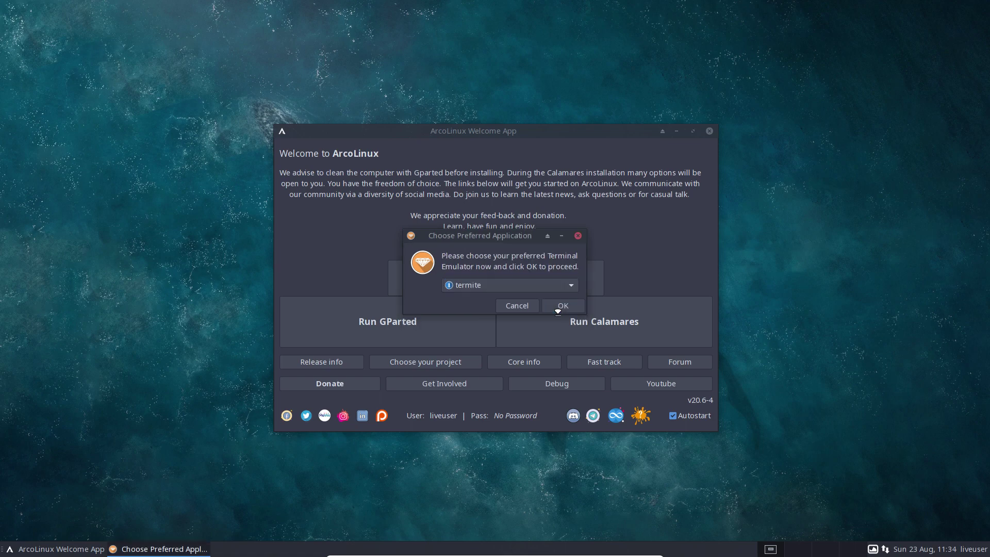
left_click(570, 308)
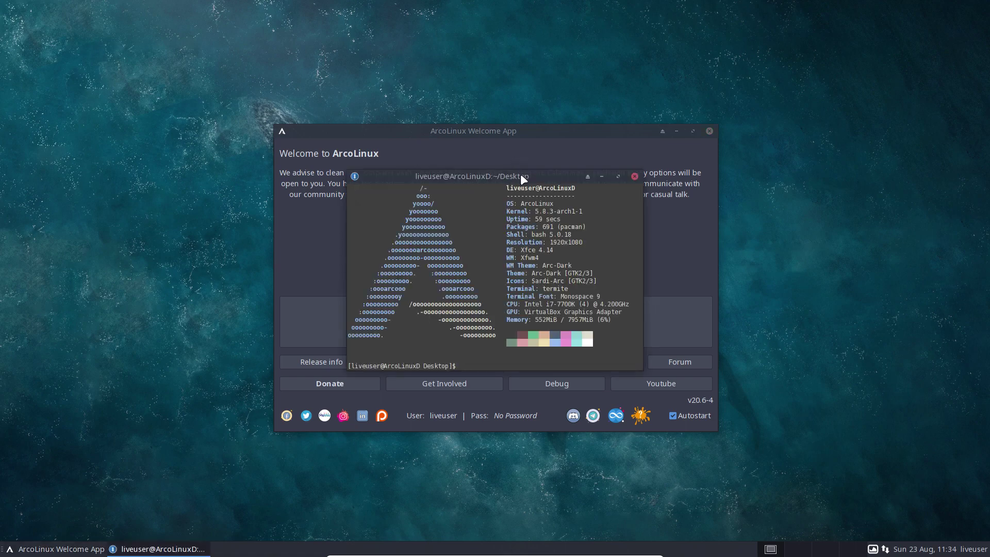
Place the terminal top-left beside the Welcome App and run setxkbmap be.
left_click_drag(518, 175, 224, 109)
left_click_drag(403, 133, 495, 124)
left_click(225, 106)
type("sudo pqc;")
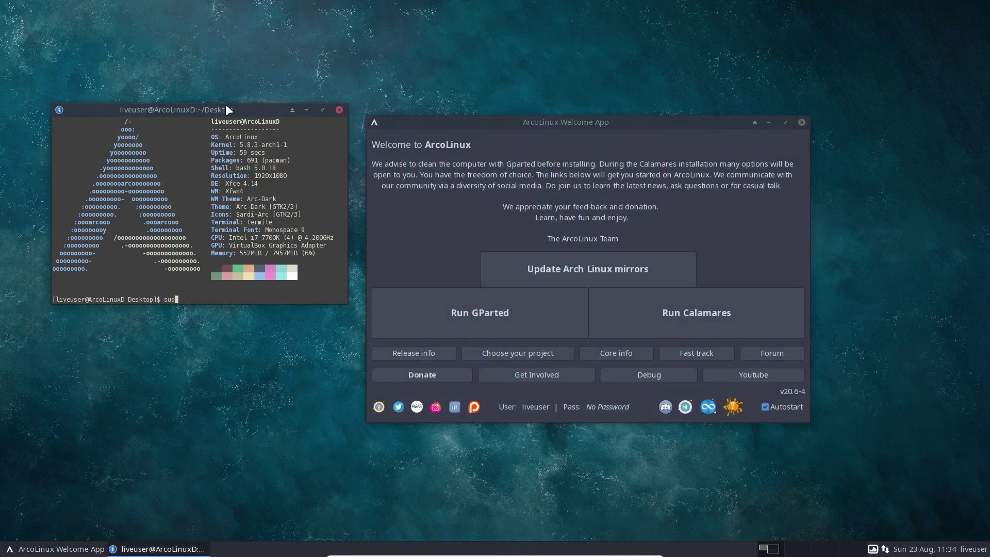
key("BackSpace")
key("BackSpace")
key("BackSpace")
key("BackSpace")
key("BackSpace")
key("BackSpace")
key("BackSpace")
key("BackSpace")
type("etxkbmap be")
key("Return")
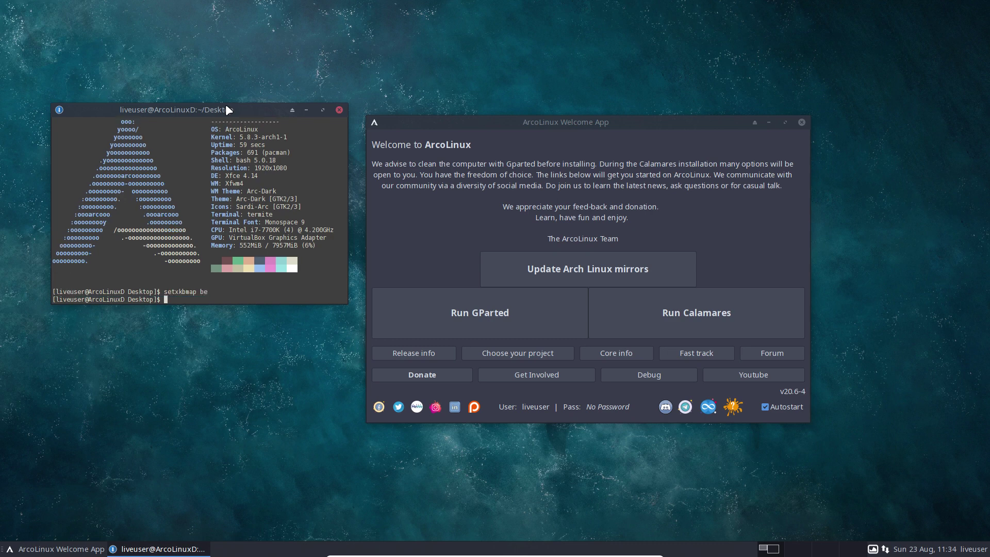
Type sudo pacman -R arco and list the matching installed arco packages.
type("sudo")
key("BackSpace")
type("pacman -R arco")
key("Tab")
key("Tab")
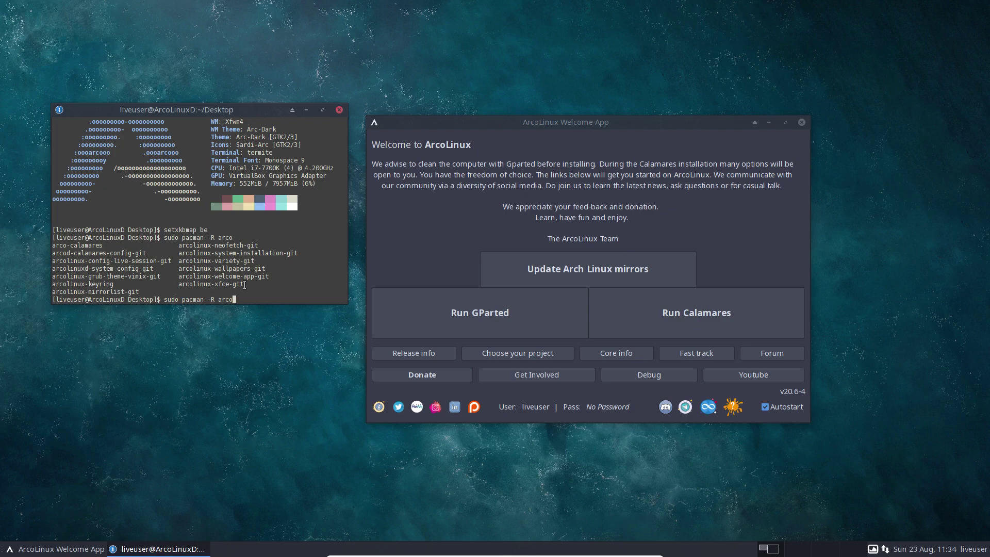
Close the terminal, launch Calamares from the Welcome App, view About, and reach the Kernel page.
left_click(341, 110)
left_click_drag(537, 122, 411, 97)
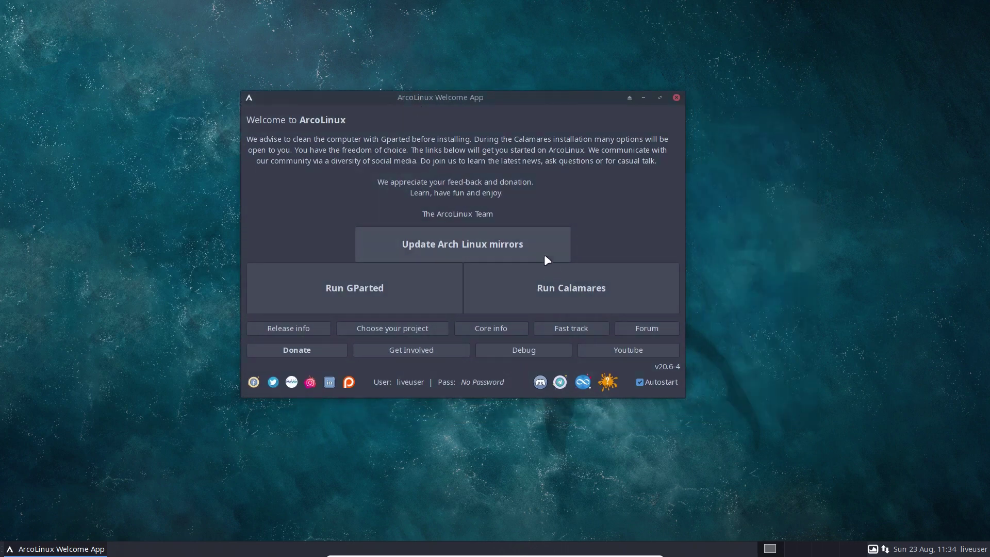
left_click(551, 281)
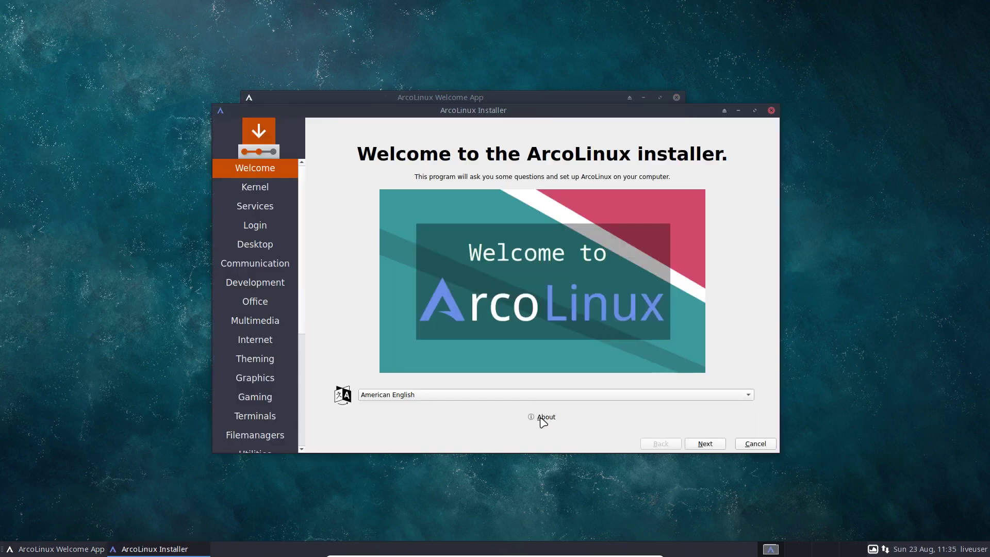
left_click(542, 419)
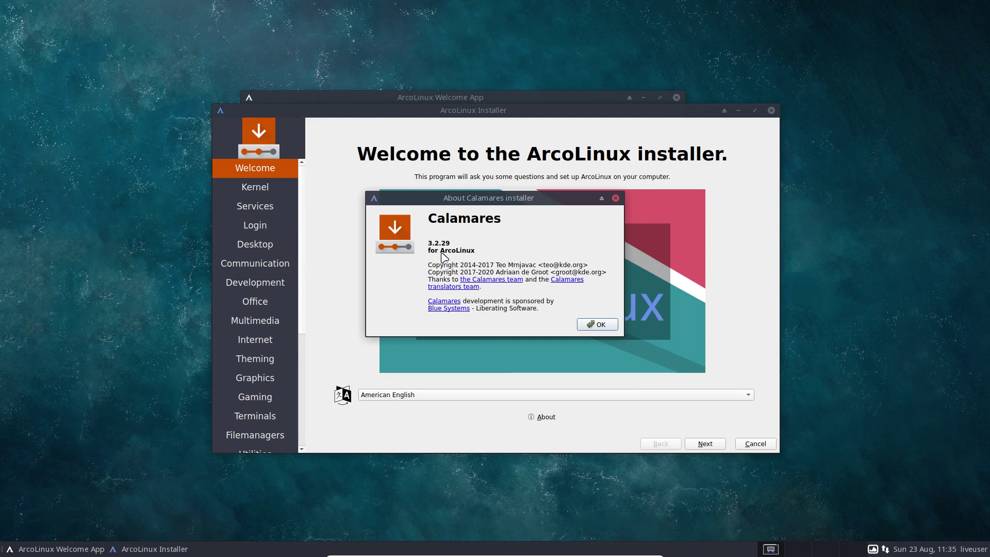
left_click(601, 325)
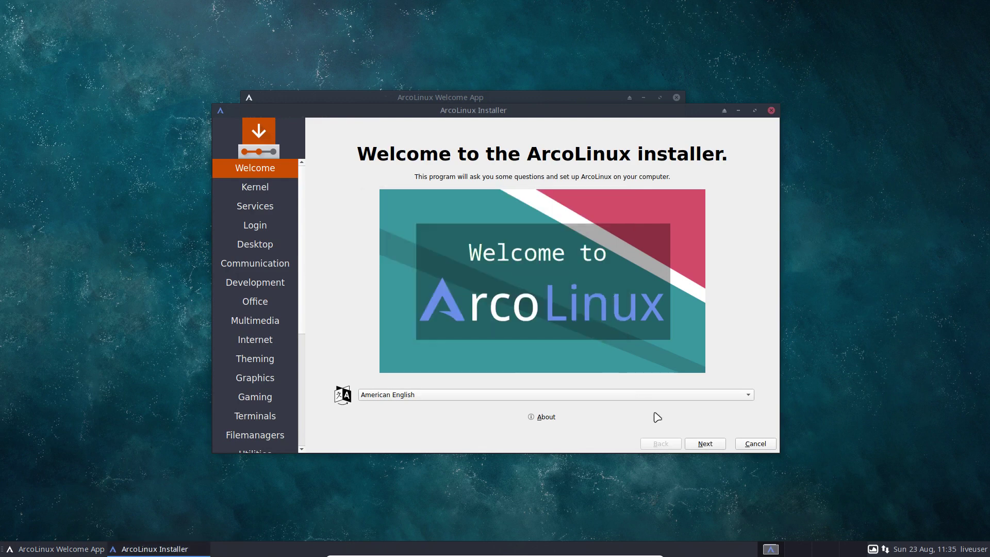
left_click(706, 444)
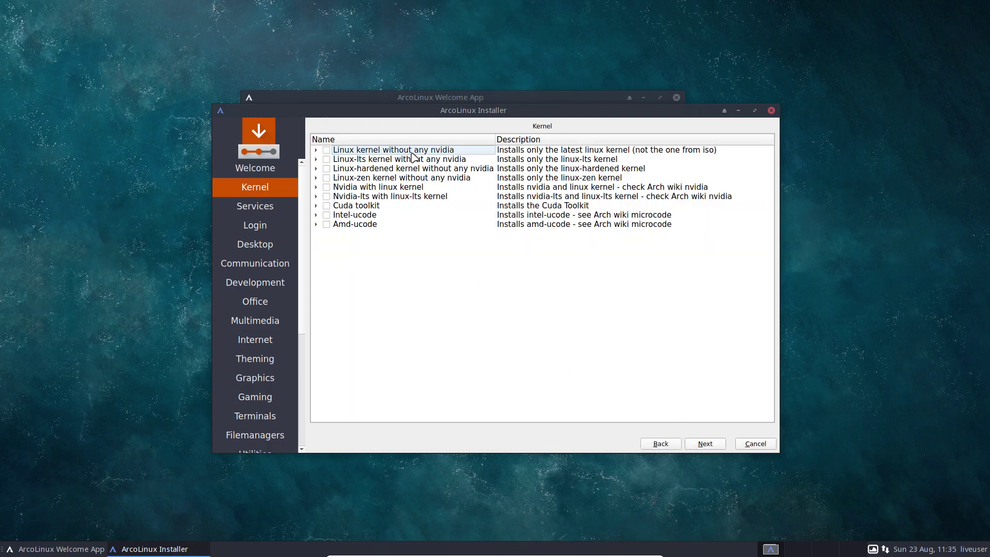
right_click(115, 166)
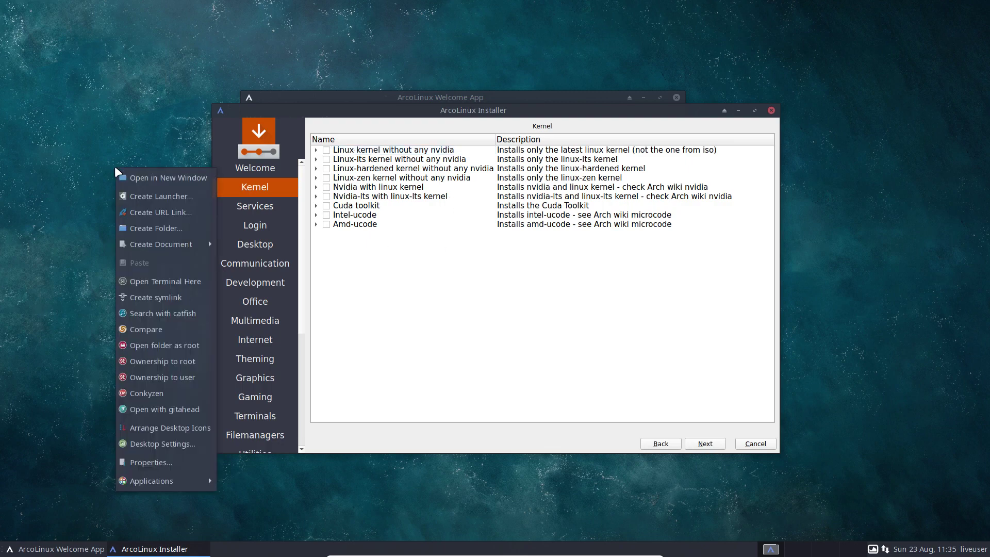
Open a termite window and check the running kernel version 5.8.3-arch1-1.
left_click(181, 281)
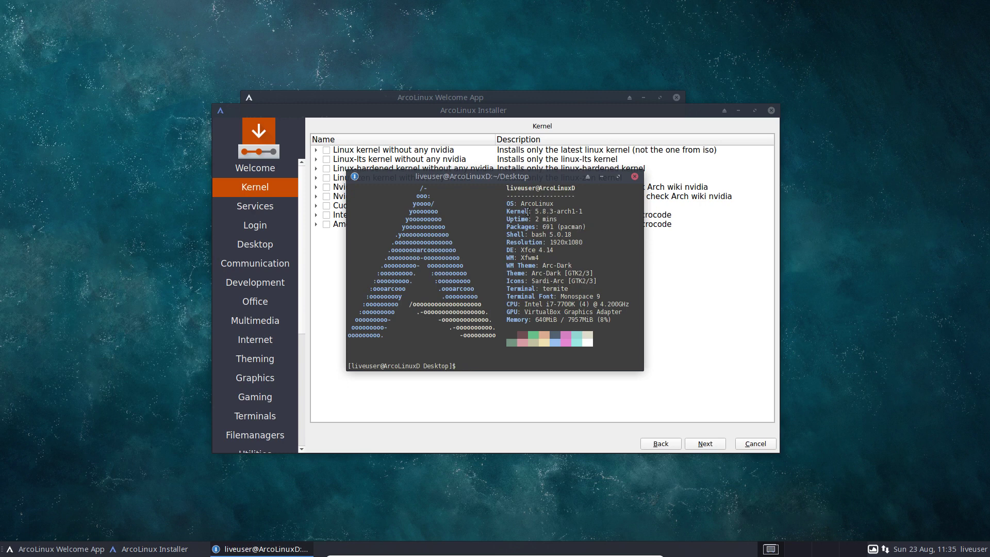
left_click_drag(536, 211, 586, 211)
left_click_drag(500, 184, 502, 208)
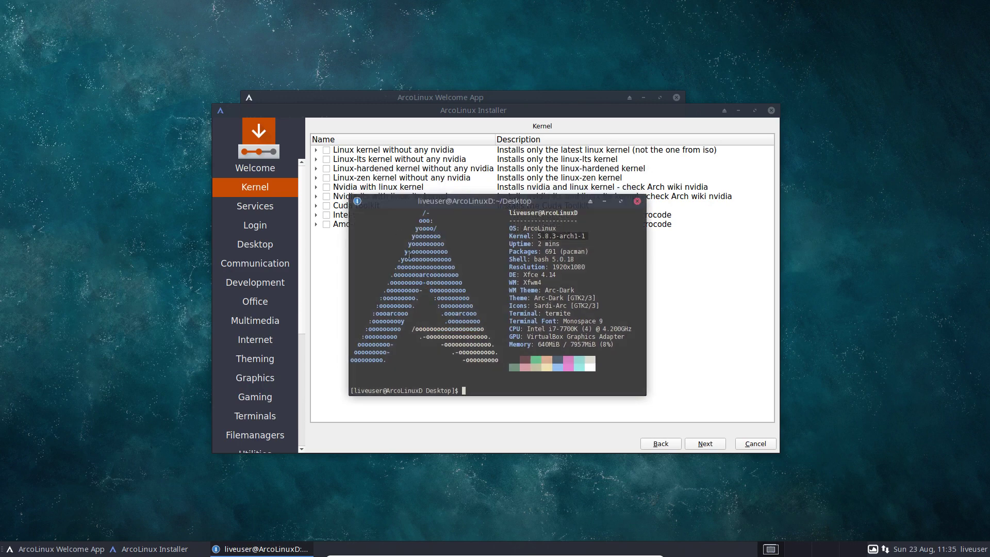
type("sudo pacman -S linux")
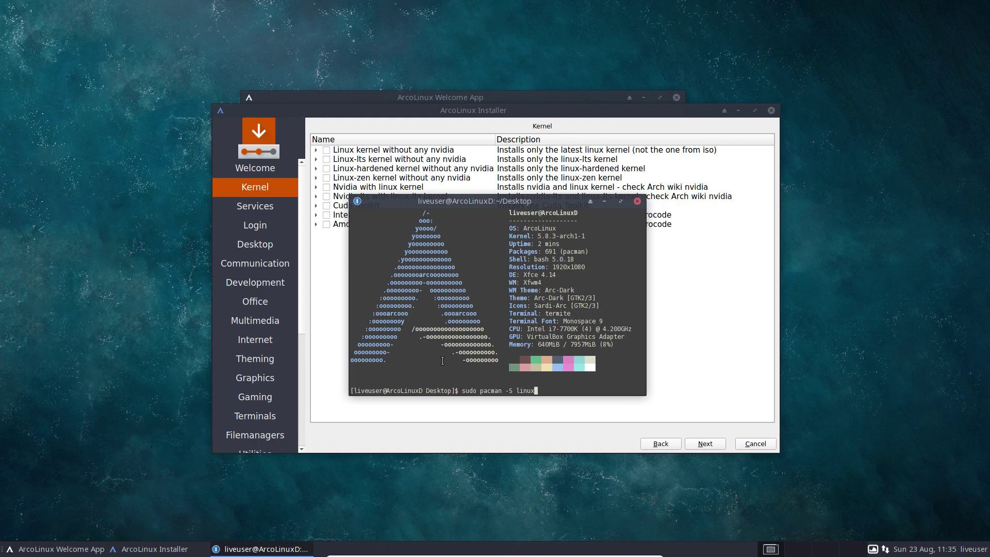
key("ctrl+c")
Run update to upgrade libcups to 2.3.3-3, then list available linux kernel packages.
type("update")
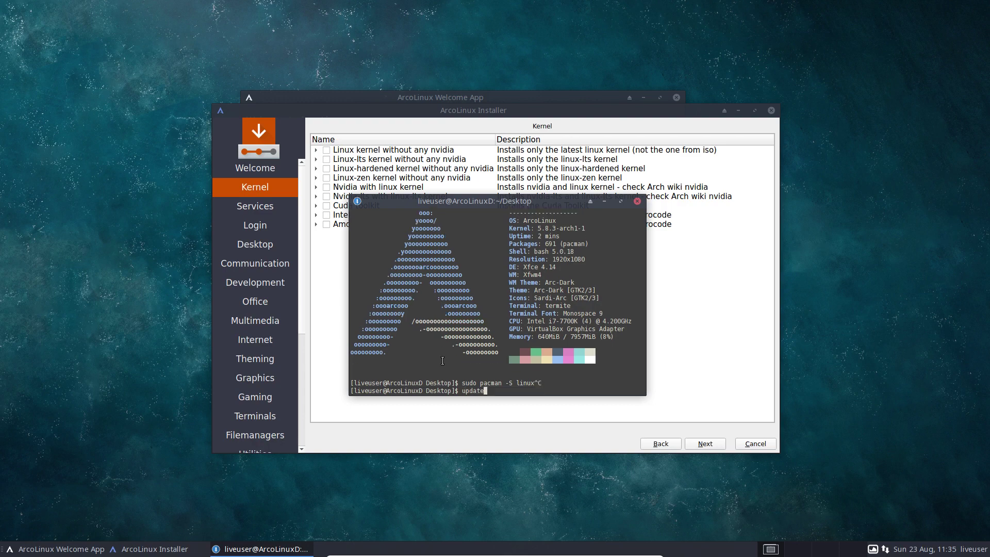
key("Return")
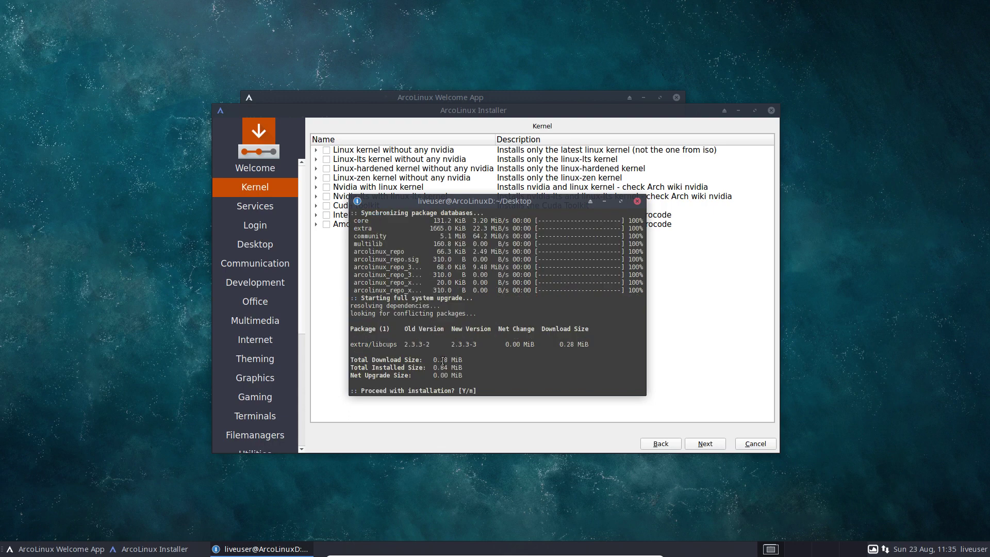
key("Return")
type("sudo ")
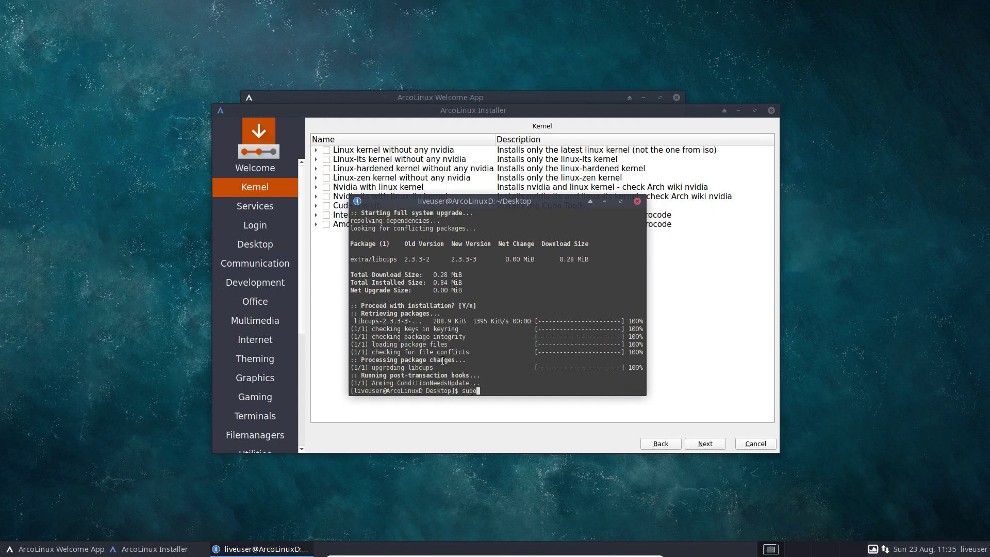
type("pacman -S linux")
key("Tab")
key("Tab")
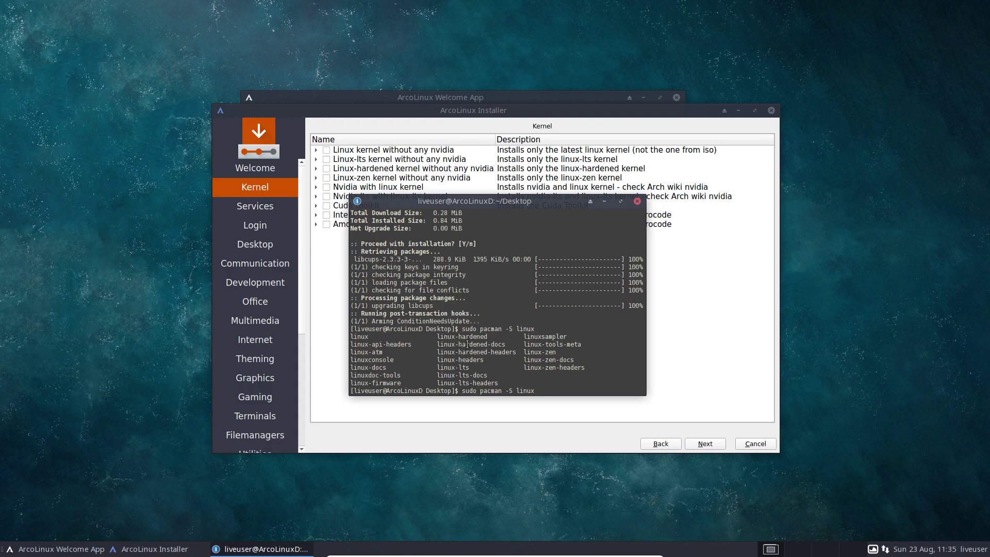
Close the terminal and advance from Kernel through Services to the login manager page.
left_click(637, 201)
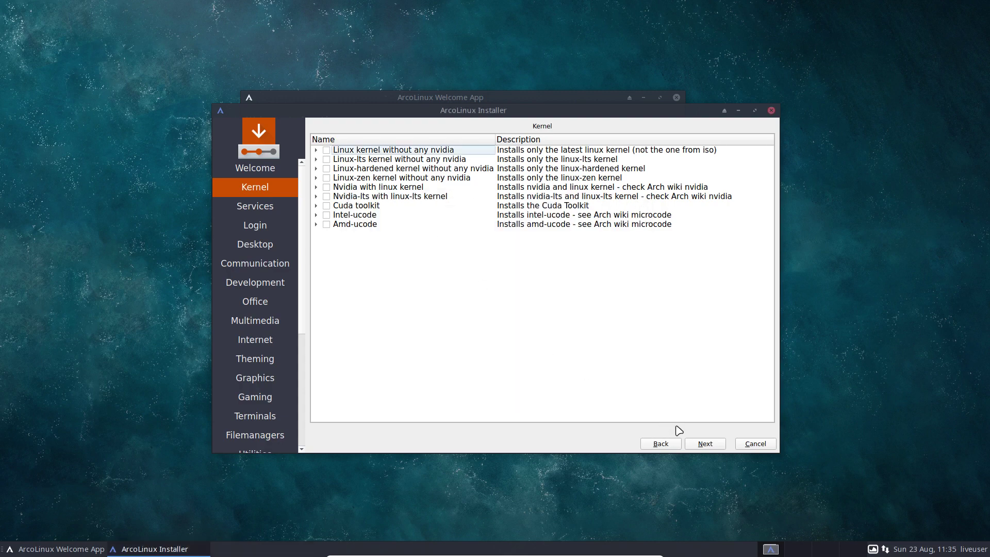
left_click(703, 445)
left_click(702, 444)
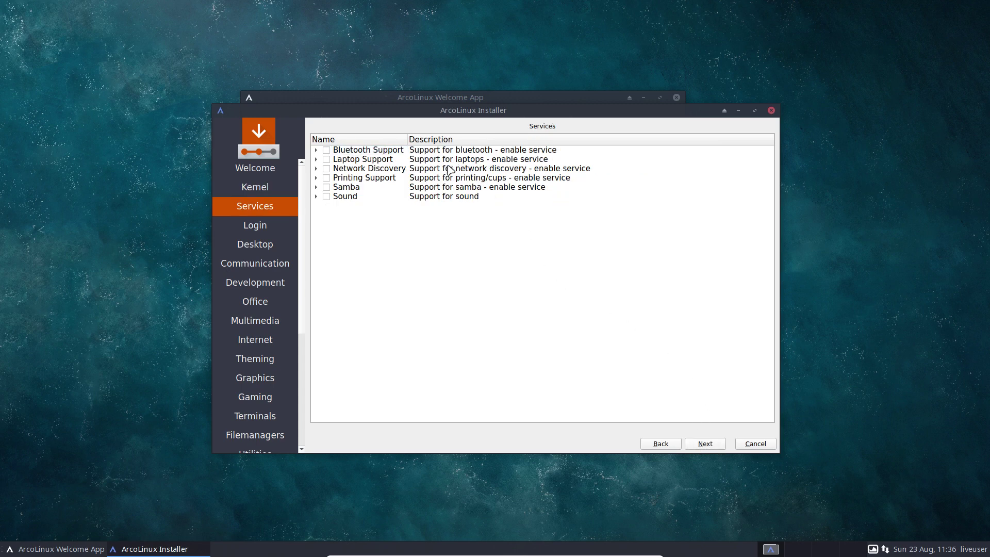
left_click(702, 447)
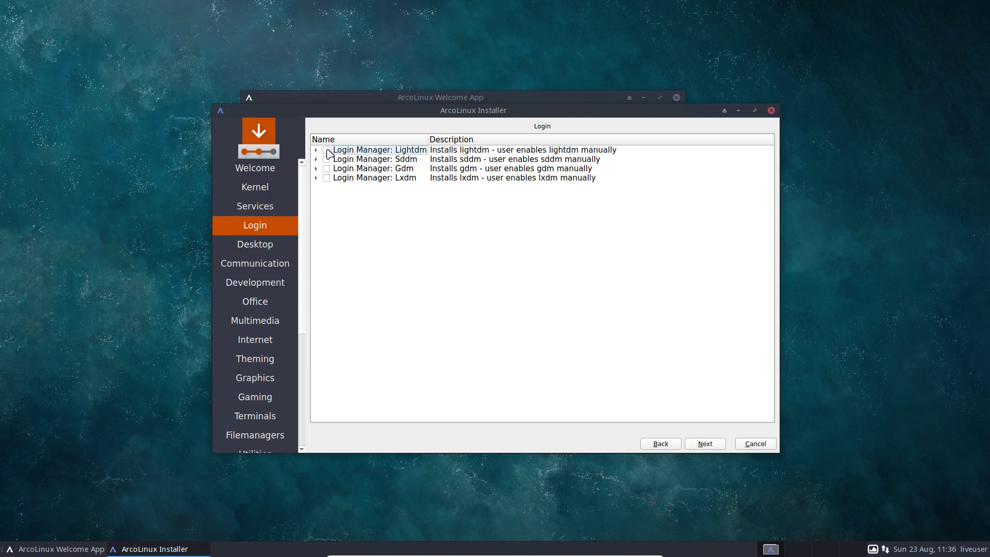
Skip the software category pages through Utilities, Applications and ArcoLinux Dev to the location page.
left_click(712, 443)
left_click(712, 443)
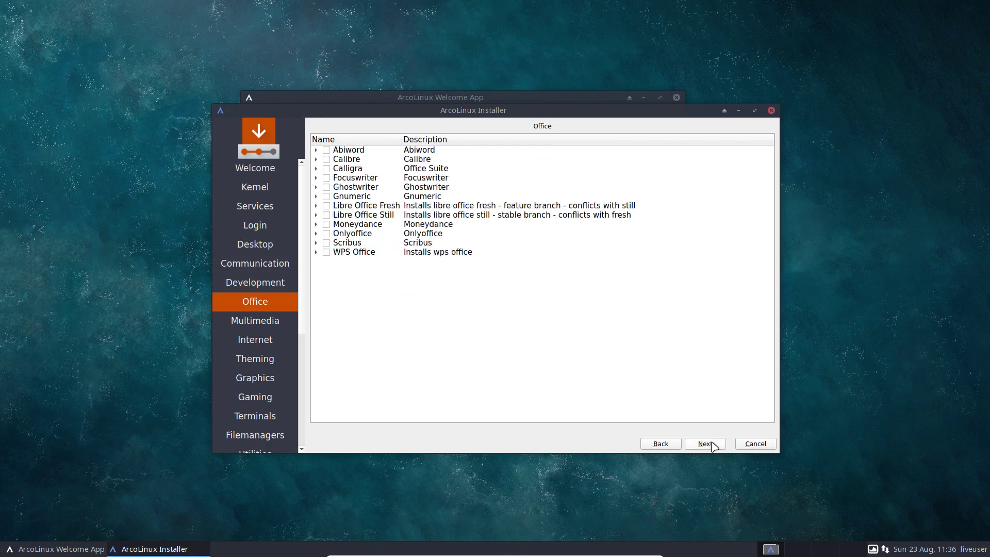
left_click(712, 443)
left_click(711, 443)
left_click(712, 443)
left_click(711, 444)
left_click(712, 443)
left_click(712, 443)
left_click(712, 443)
left_click(711, 443)
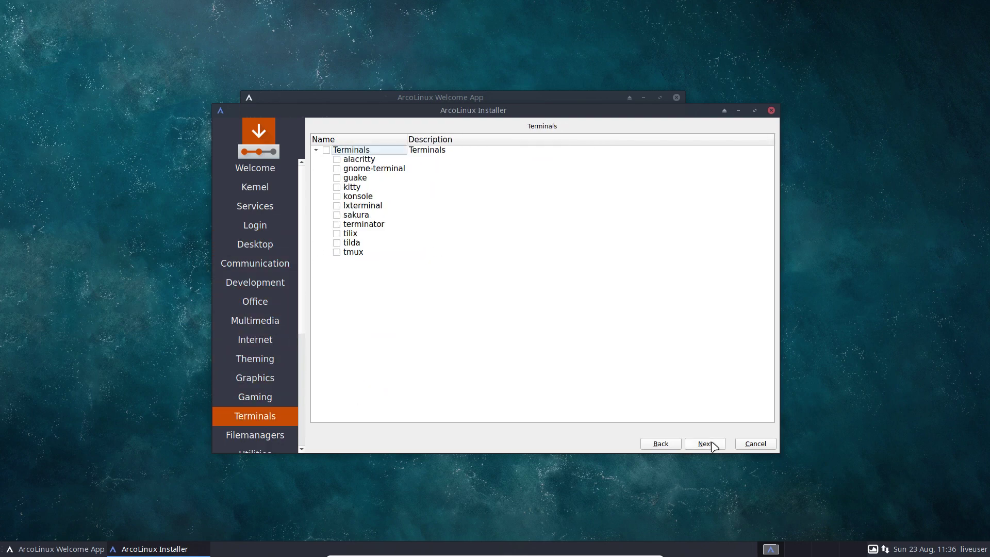
left_click(712, 444)
left_click(712, 443)
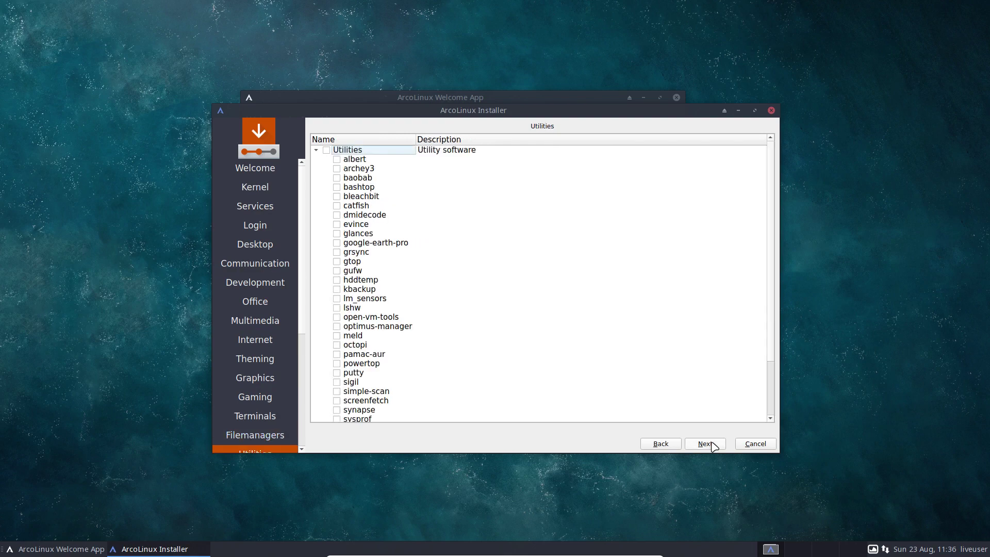
left_click(713, 444)
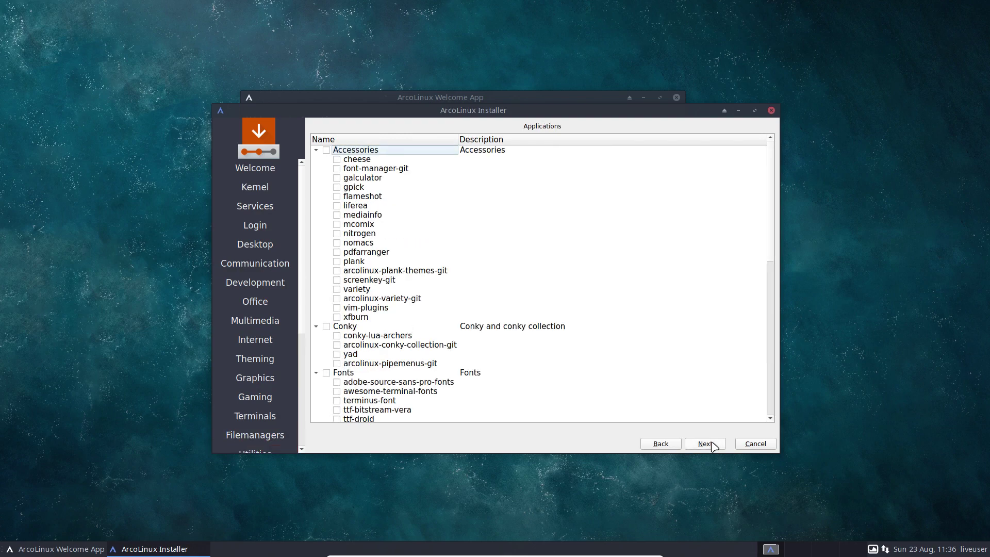
left_click(713, 445)
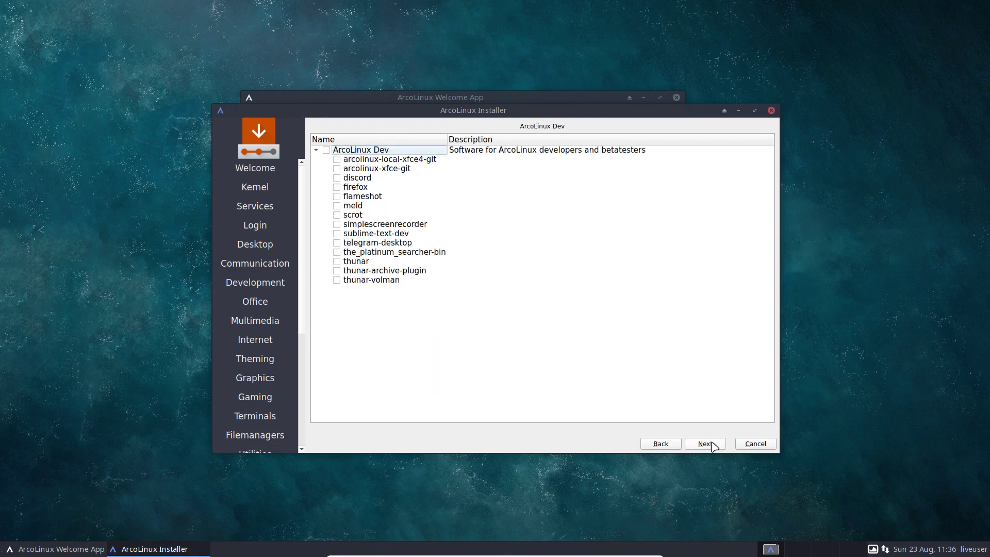
left_click(713, 444)
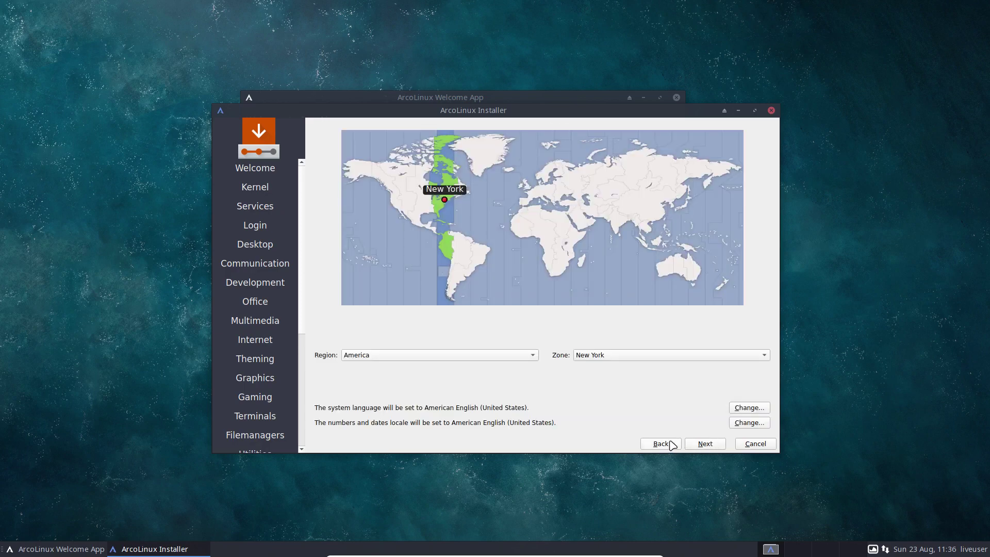
Go back from the location page through all software pages to the Welcome page.
left_click(669, 444)
double_click(669, 444)
double_click(669, 444)
double_click(669, 444)
left_click(669, 444)
double_click(670, 444)
double_click(669, 444)
double_click(669, 444)
left_click(669, 445)
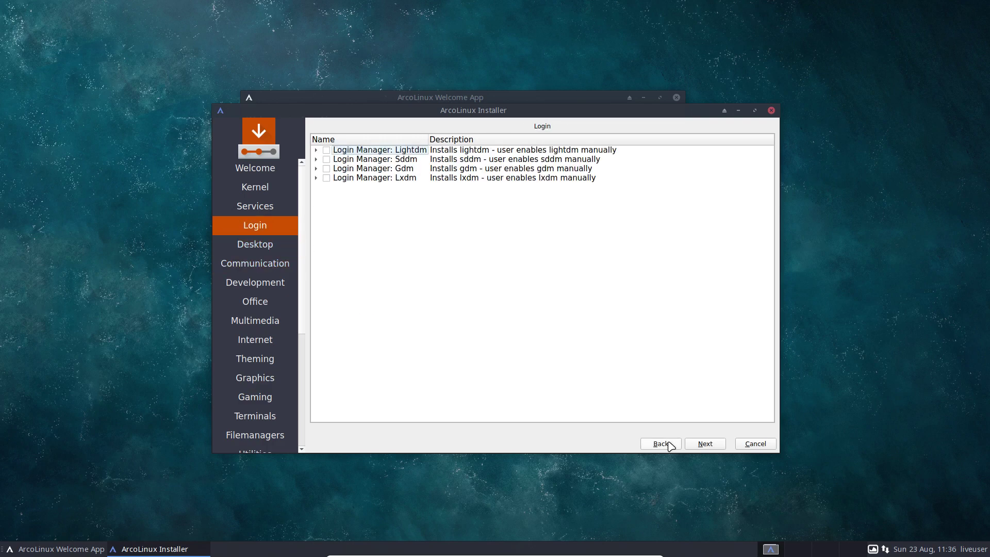
left_click(669, 444)
double_click(669, 444)
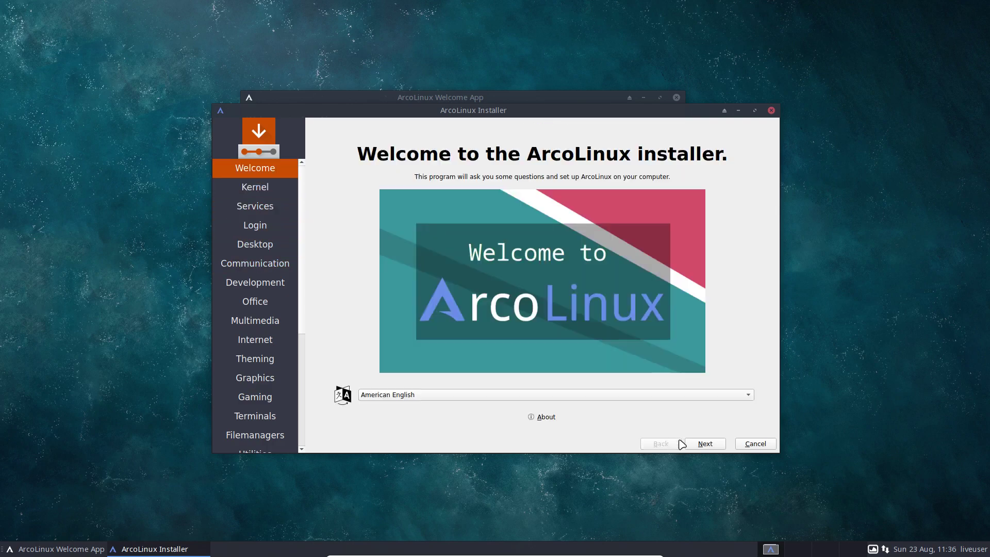
On Kernel, leave the Linux kernel (no nvidia) unticked and continue to the login manager page.
left_click(704, 444)
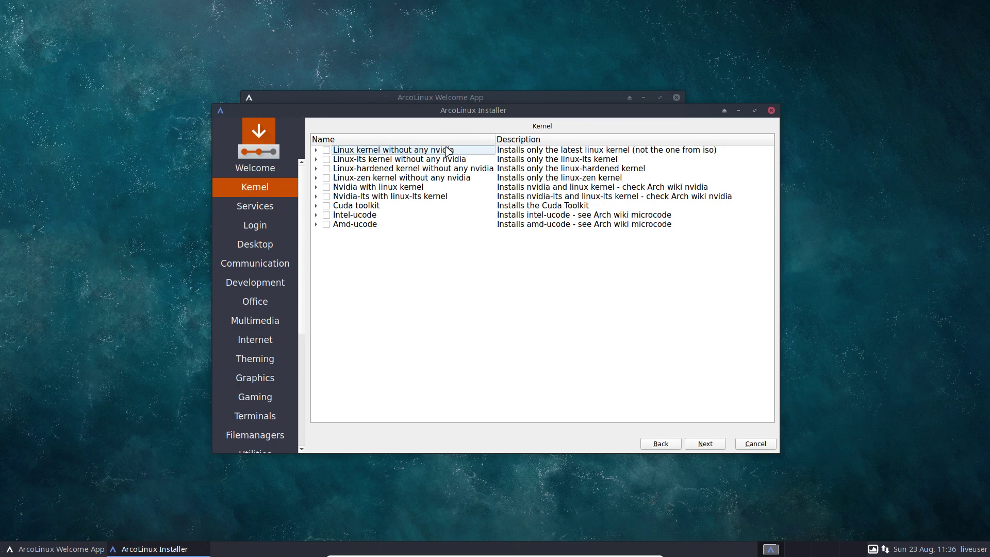
left_click(327, 150)
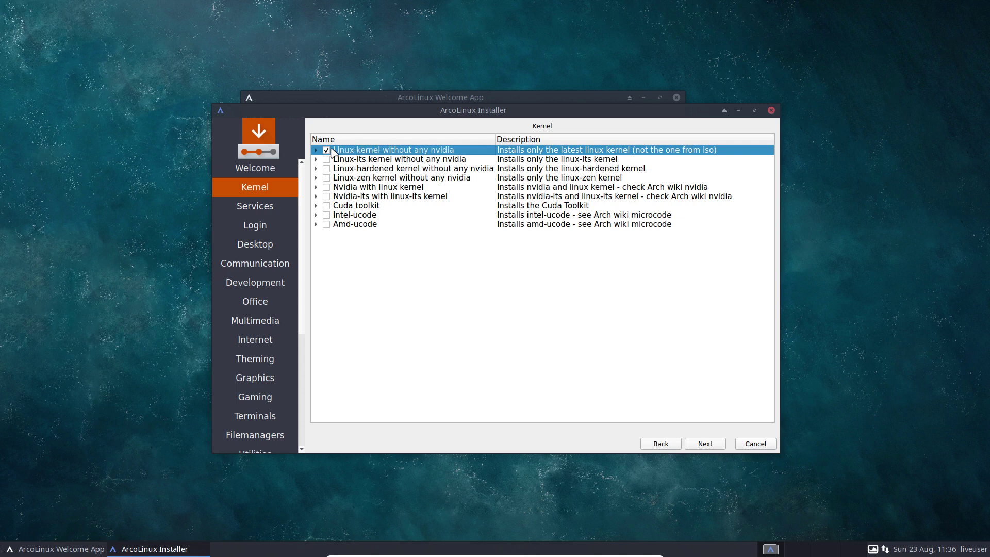
left_click(329, 149)
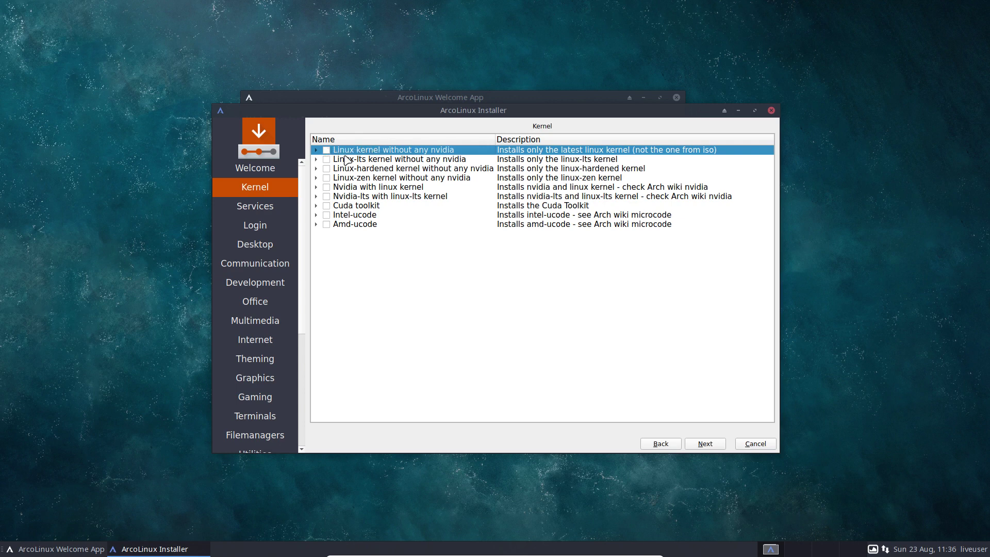
left_click(705, 444)
left_click(705, 444)
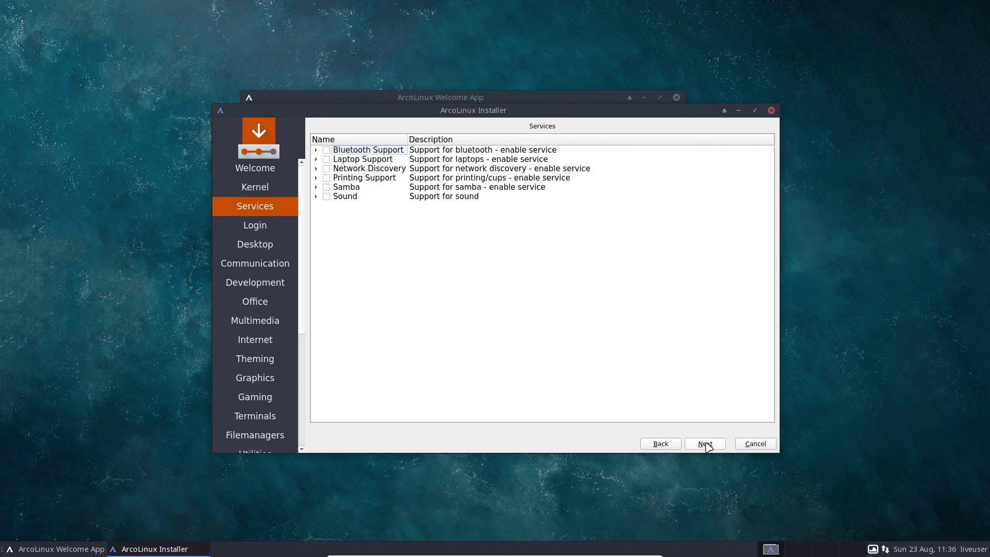
left_click(705, 444)
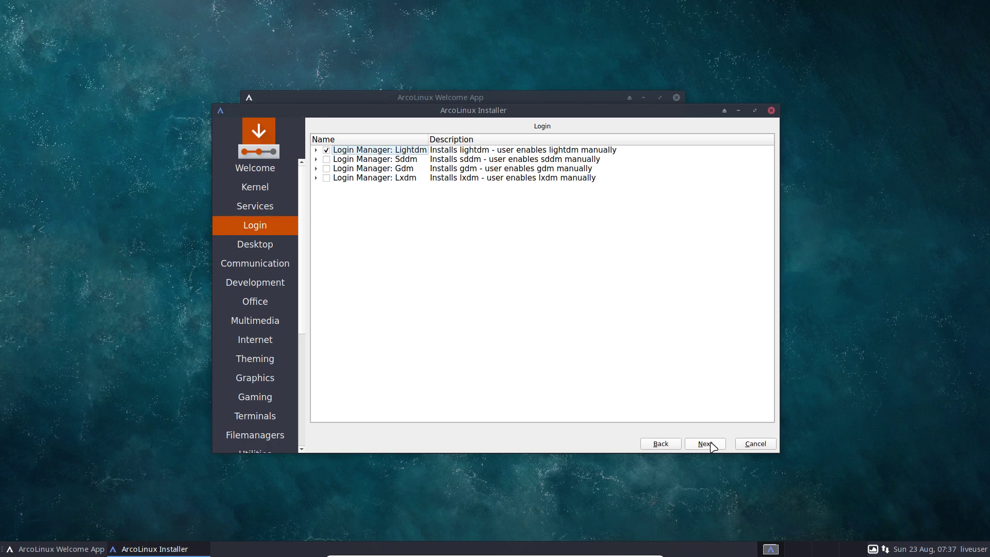
Tick Desktop: Spectrwm, briefly expanding its bundled package list, and continue to Communication.
left_click(705, 444)
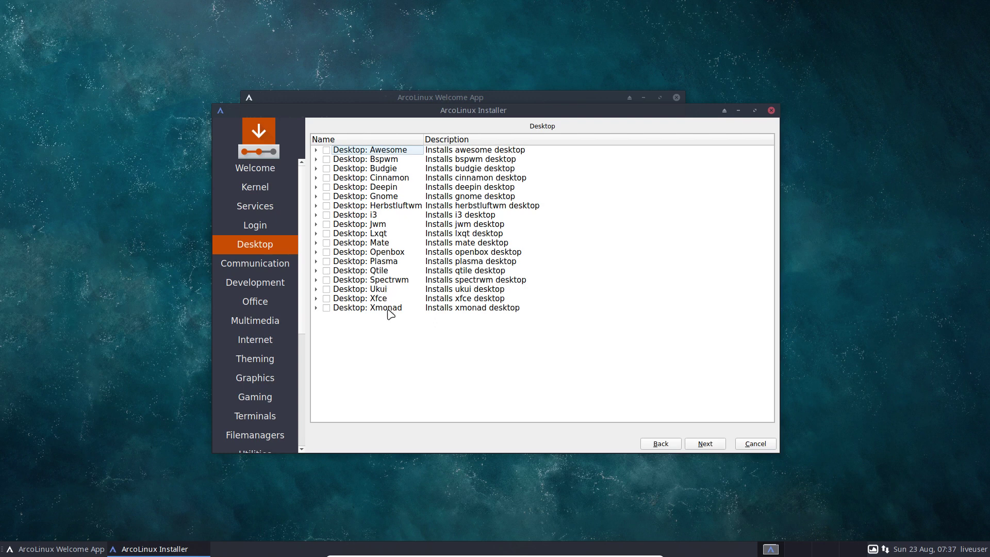
left_click(326, 280)
left_click(316, 280)
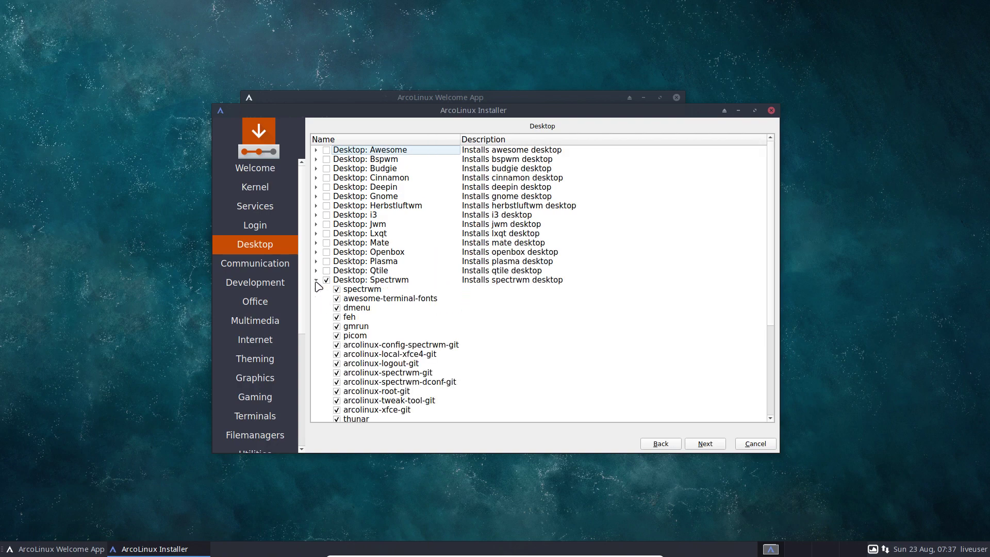
left_click(316, 281)
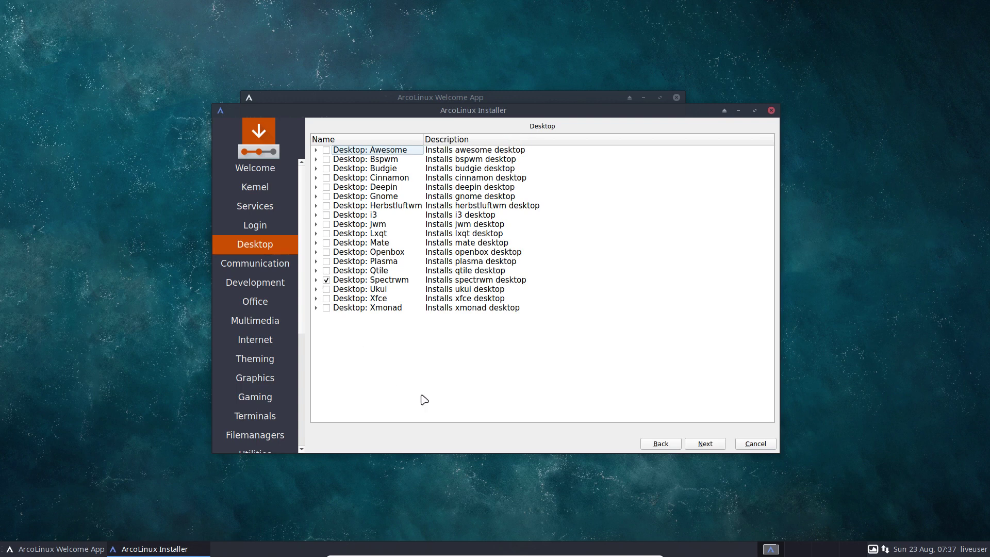
left_click(716, 446)
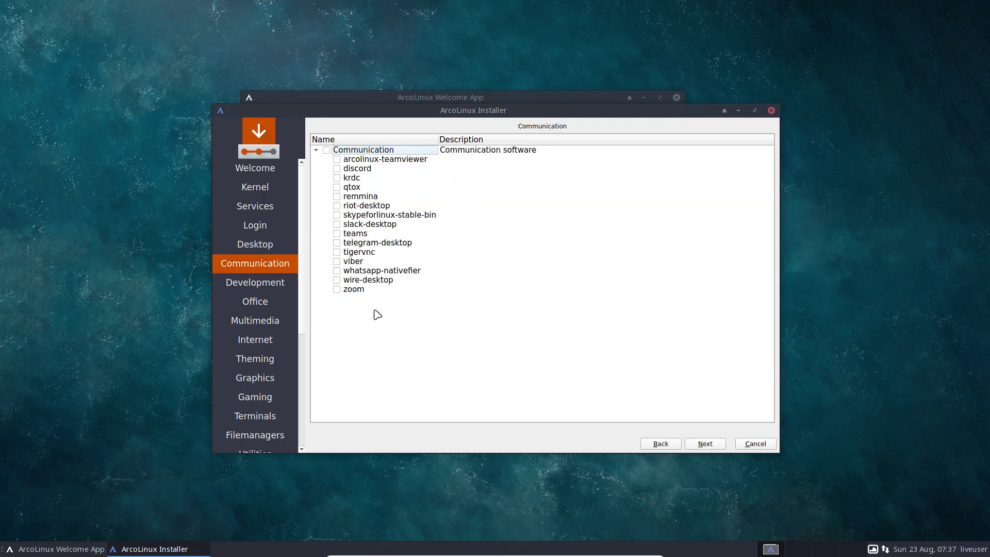
Skip the Communication, Development, Office and Multimedia pages without adding packages.
left_click(706, 444)
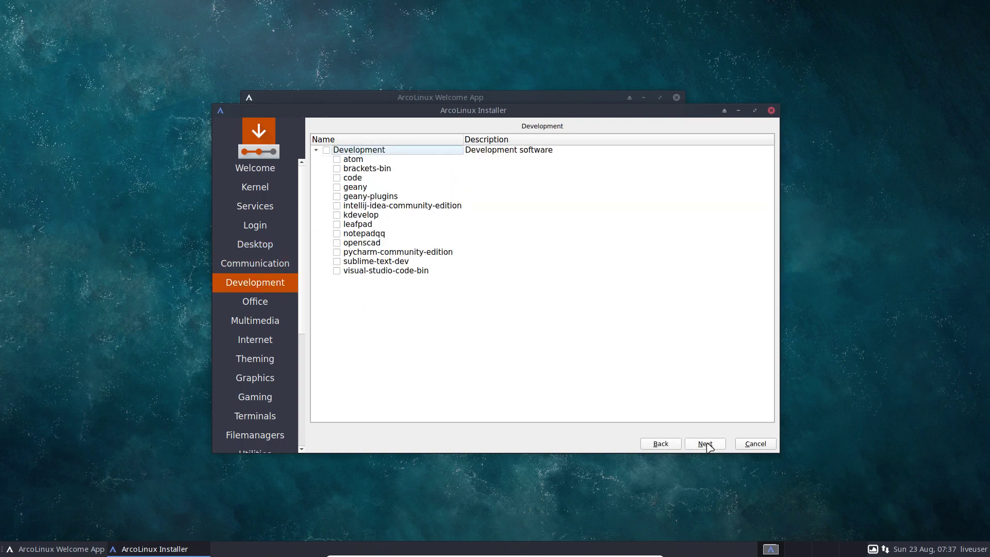
left_click(707, 445)
left_click(707, 444)
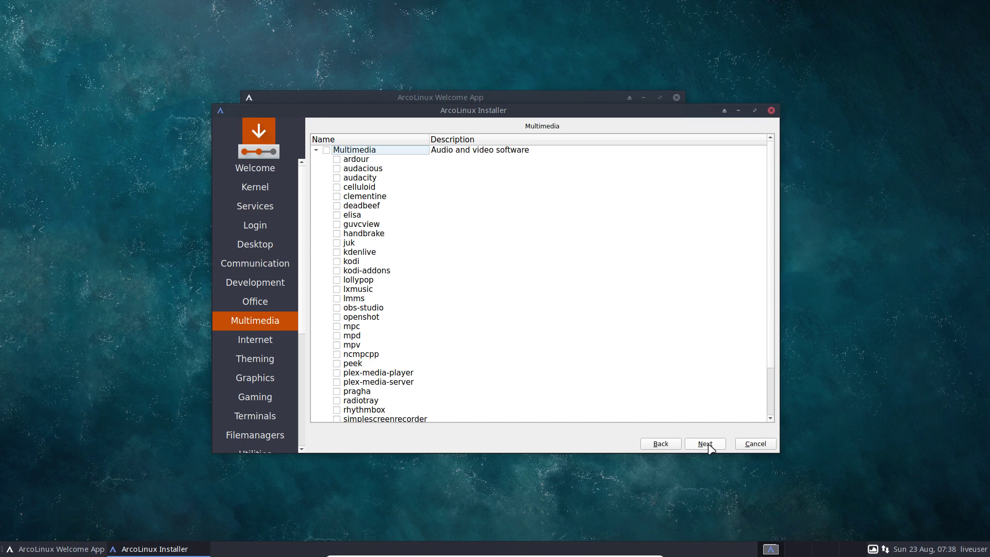
left_click(707, 445)
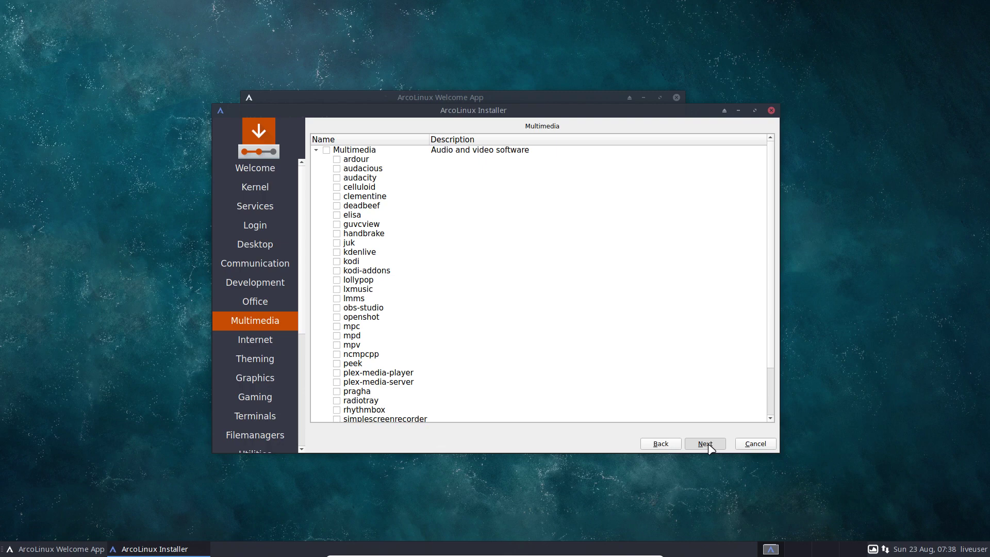
Skip the remaining category pages past Terminals to the America / New York location page.
left_click(705, 443)
left_click(706, 443)
left_click(705, 443)
left_click(705, 444)
left_click(706, 444)
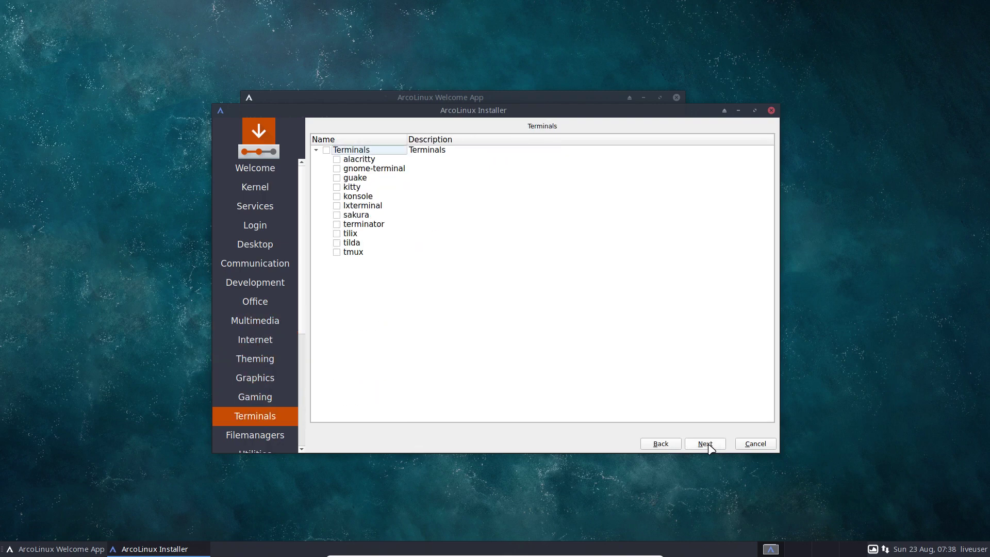
left_click(707, 444)
left_click(706, 444)
left_click(706, 444)
left_click(706, 445)
left_click(705, 444)
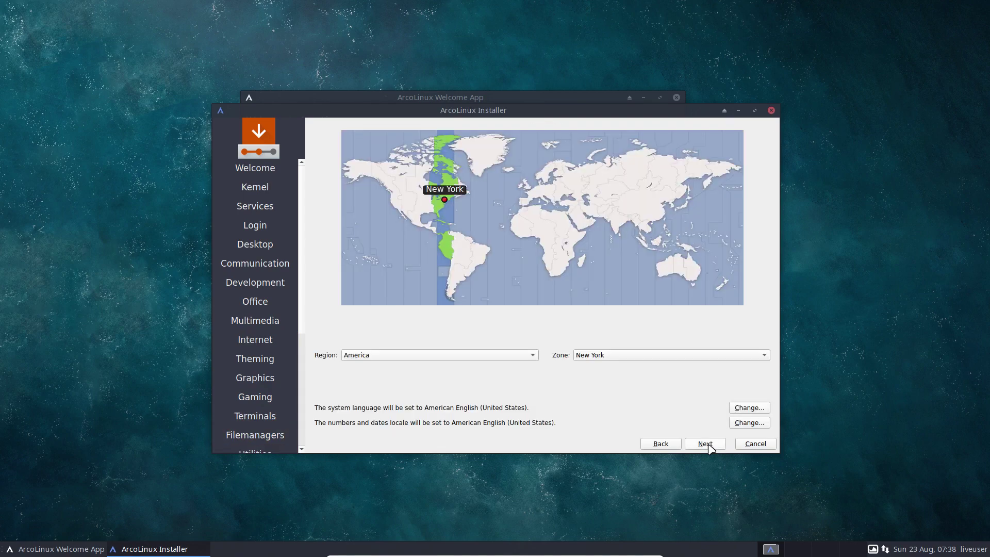
Set the timezone to Europe/Brussels and the keyboard layout to Belgian with the Default variant.
left_click(533, 191)
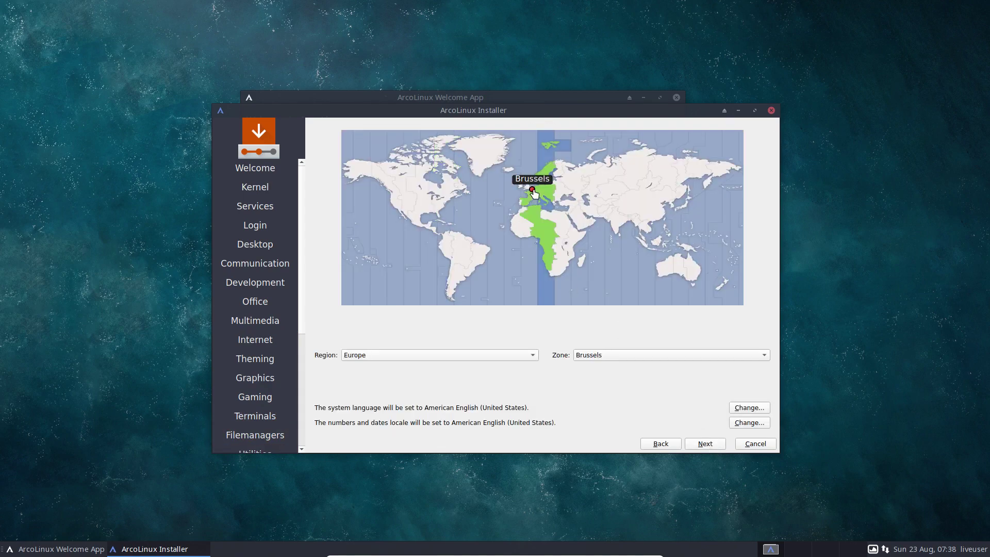
left_click(704, 444)
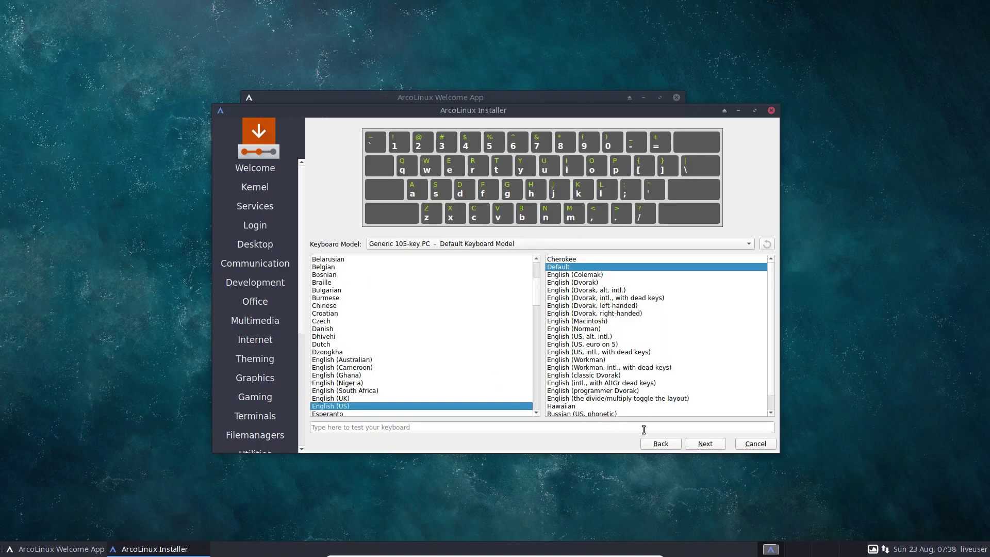
left_click(663, 445)
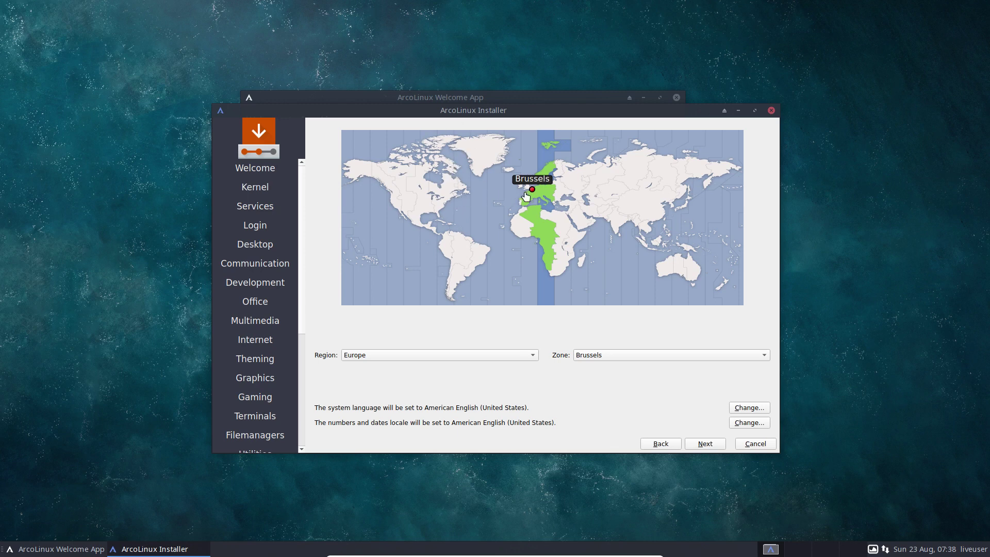
left_click(706, 444)
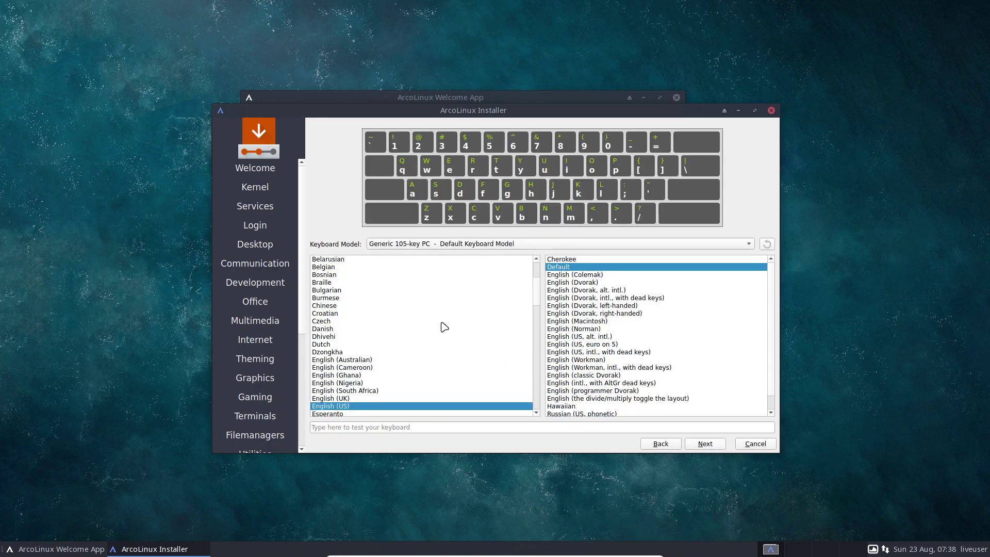
left_click(339, 268)
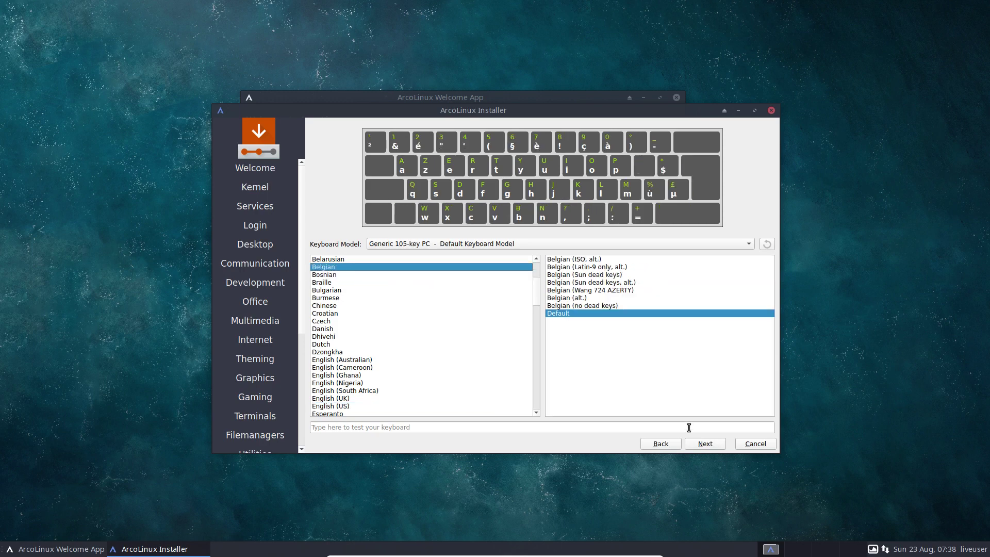
left_click(706, 443)
Choose Erase disk for partitioning, then enter the user's full name and login name.
left_click(364, 157)
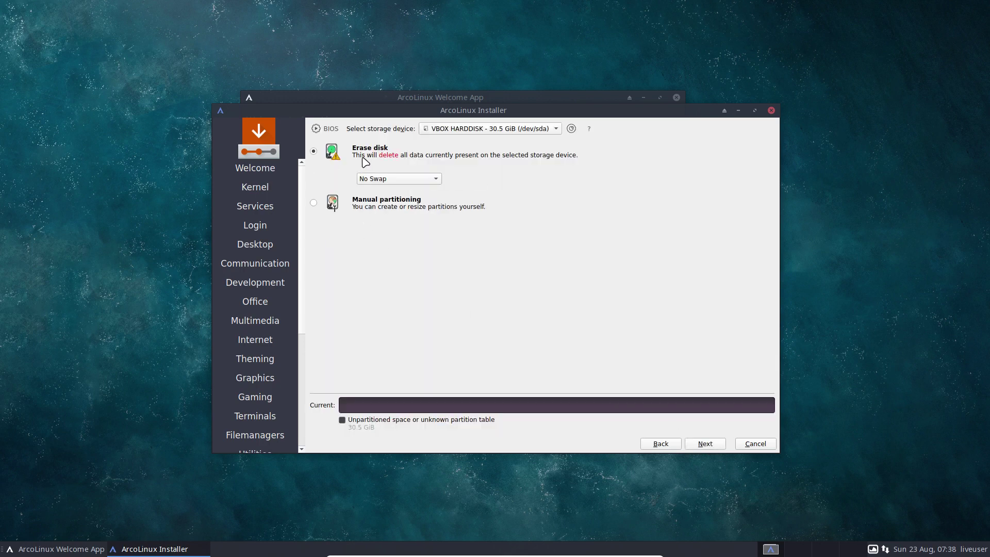
left_click(703, 444)
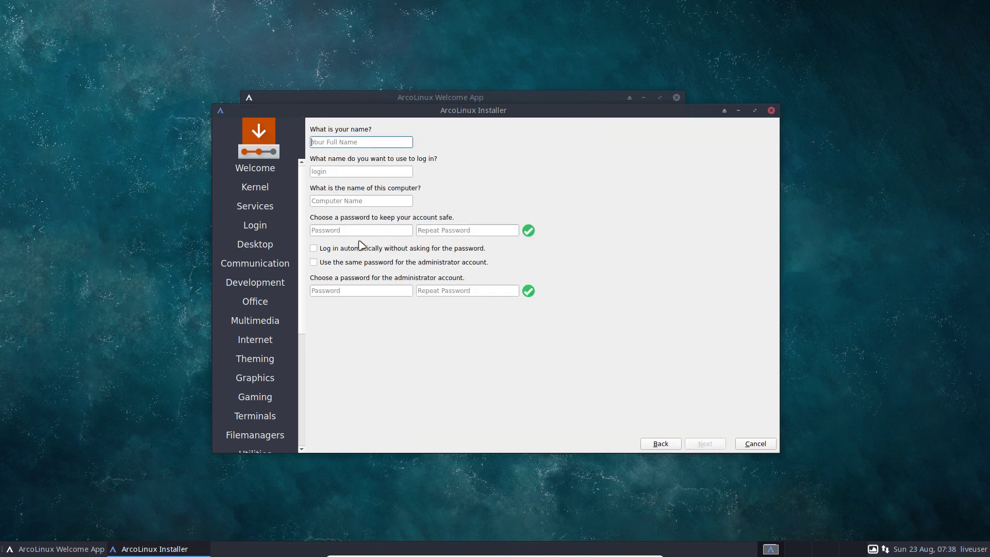
type("erik")
key("Tab")
Set the account password, reuse it for the administrator, enable auto-login, and start installing.
key("Tab")
key("Tab")
type("test")
key("Tab")
type("test")
key("Tab")
key("Tab")
key("space")
left_click(364, 249)
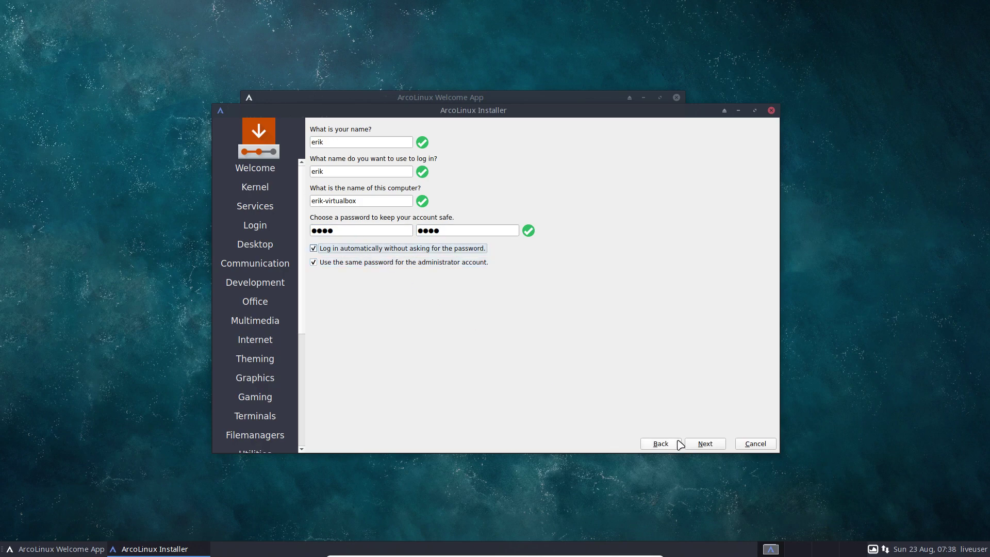
left_click(699, 447)
left_click(698, 446)
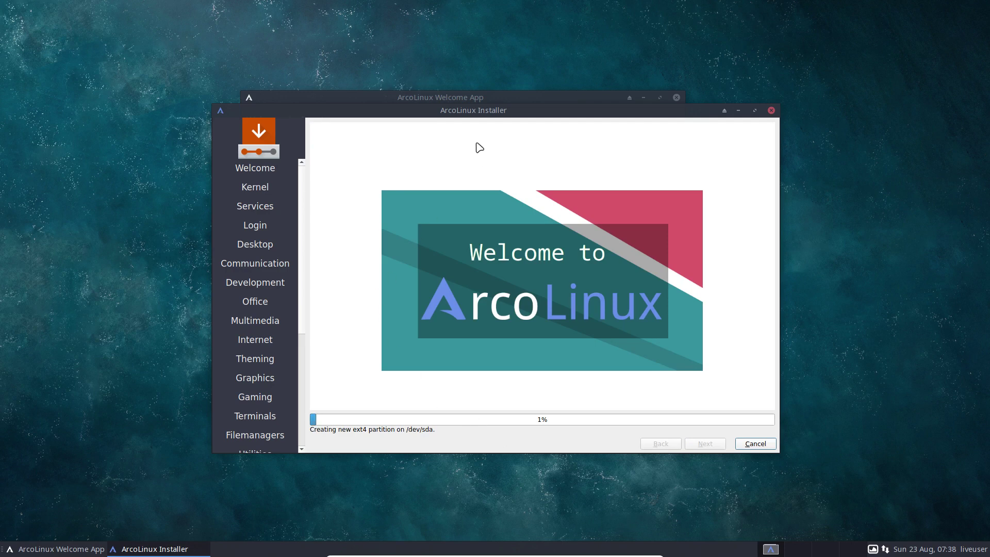
Move the installer window aside and let the installation run to the All done page.
left_click_drag(529, 110, 518, 75)
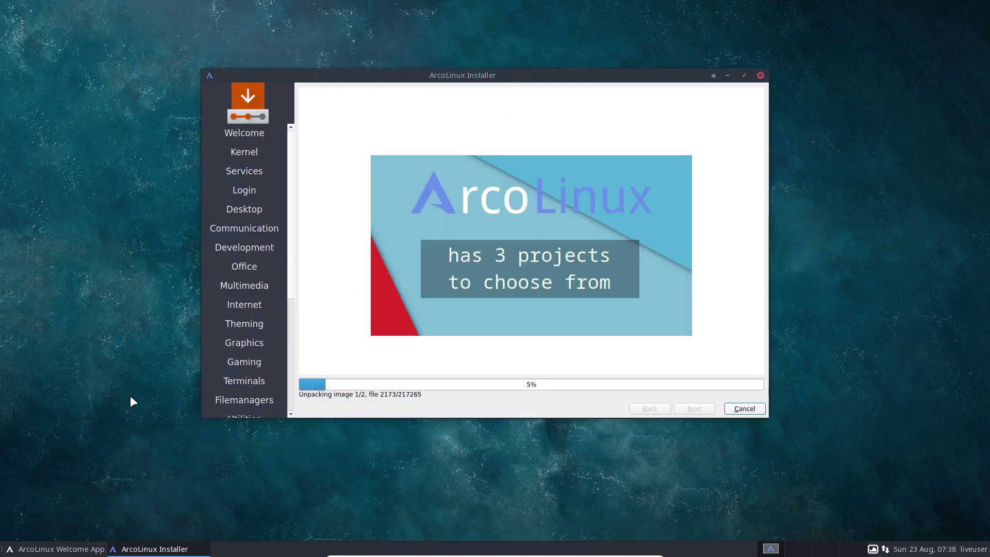
left_click(92, 438)
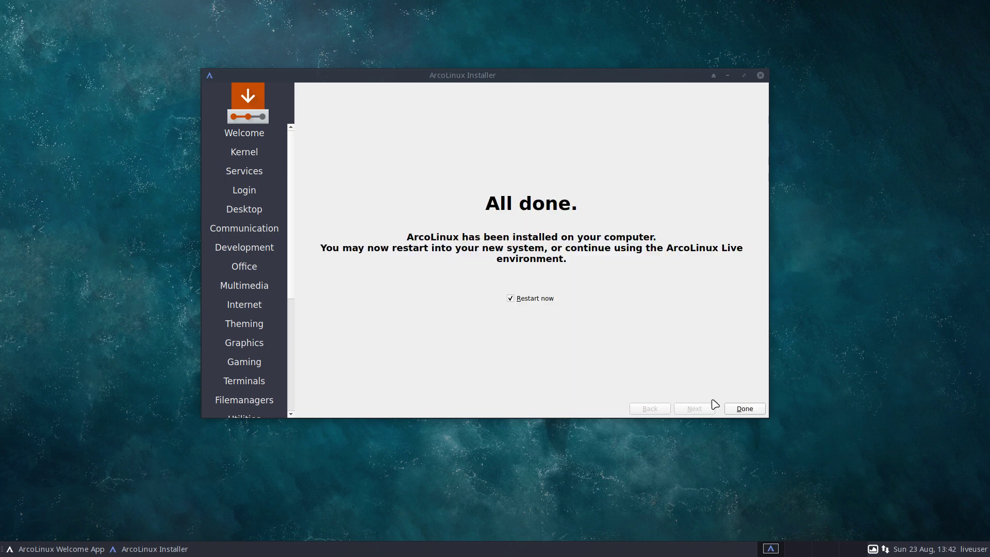
Finish the installer with Restart now ticked to reboot into the installed ArcoLinux.
left_click(745, 408)
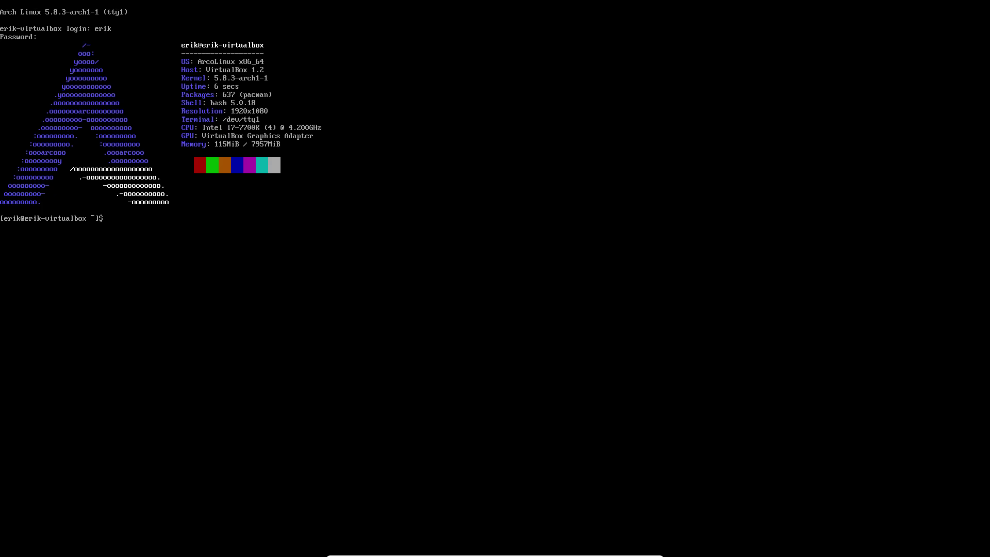
type("git")
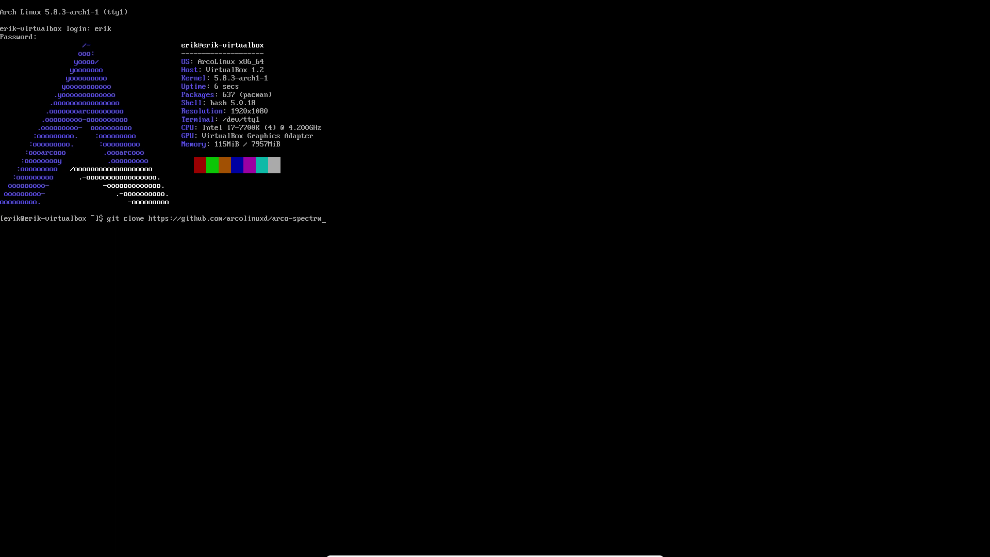
key("Return")
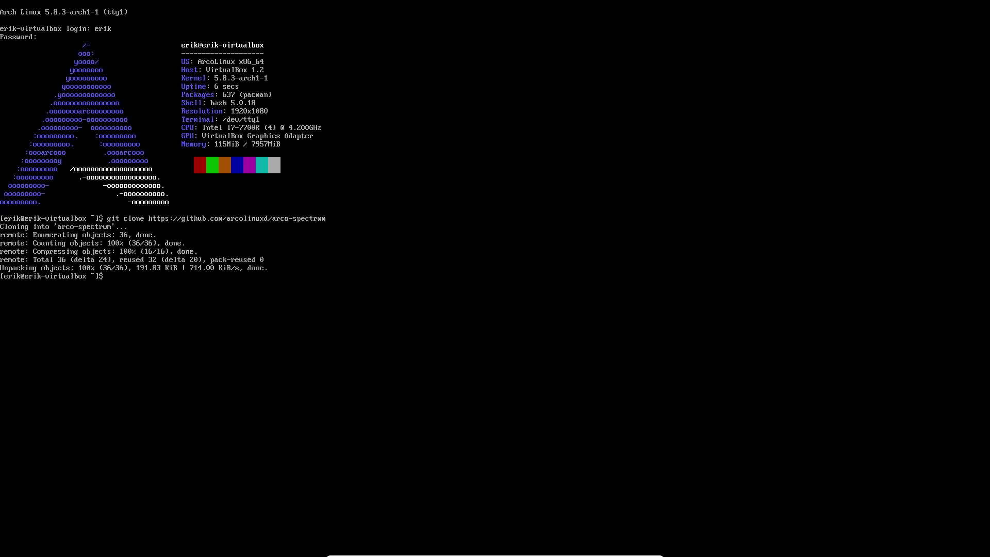
type("cd arco-spectrwm/")
key("Return")
type("ls")
key("Return")
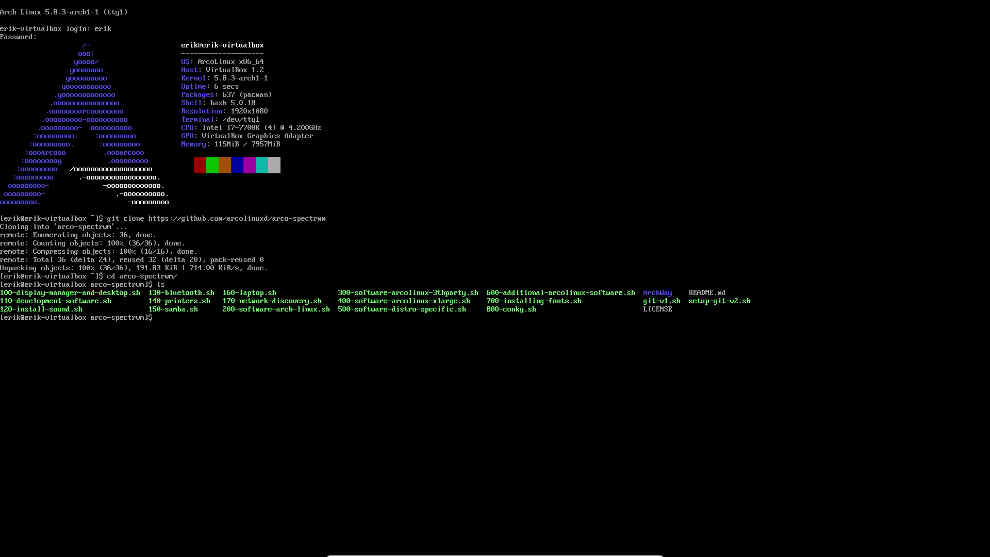
Drop the typed update command and run the mirror alias to rank Arch mirrors with reflector.
type("update")
key("BackSpace")
key("BackSpace")
key("BackSpace")
key("BackSpace")
key("BackSpace")
key("BackSpace")
type("miiror")
key("Return")
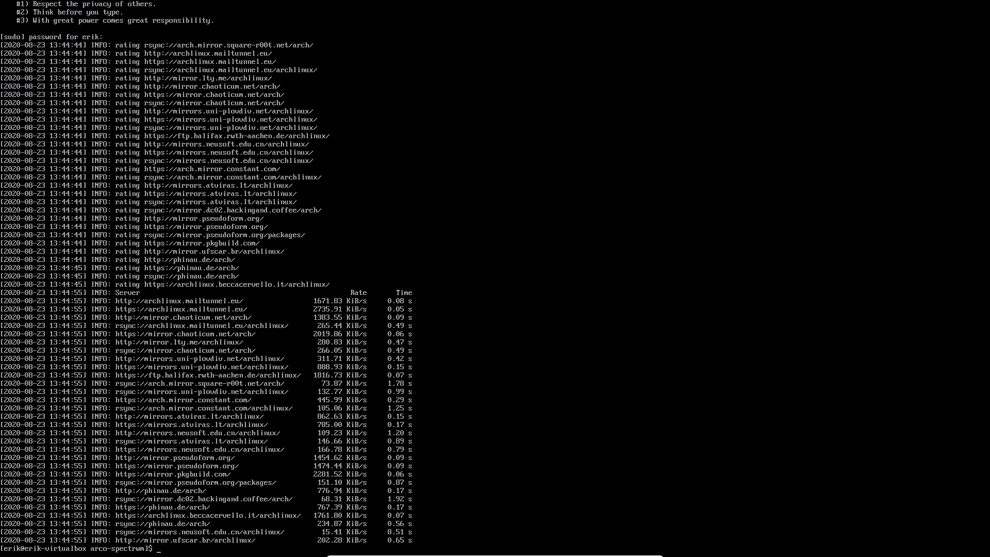
Run update, accept upgrading libcups to 2.3.3-3, and enter the skel command.
type("update")
key("Return")
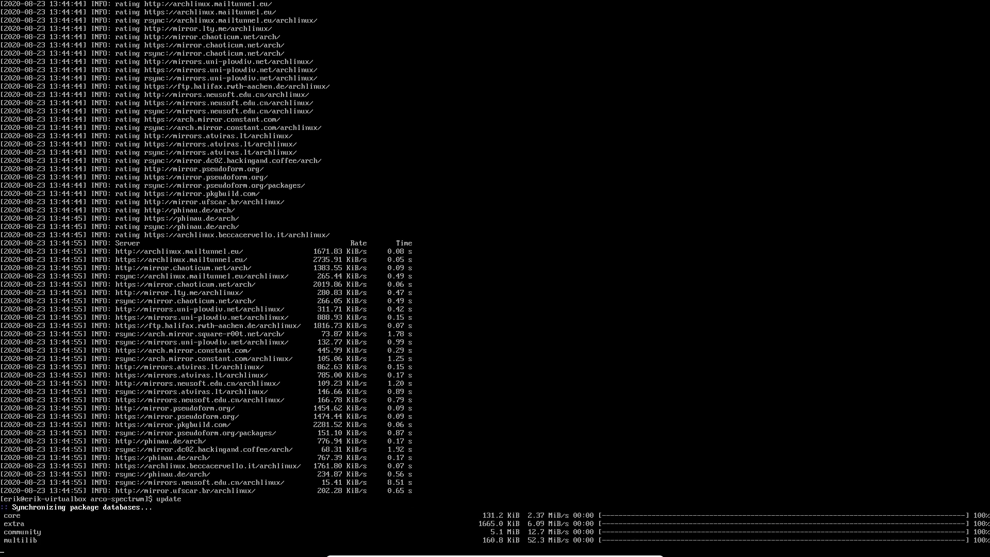
key("Return")
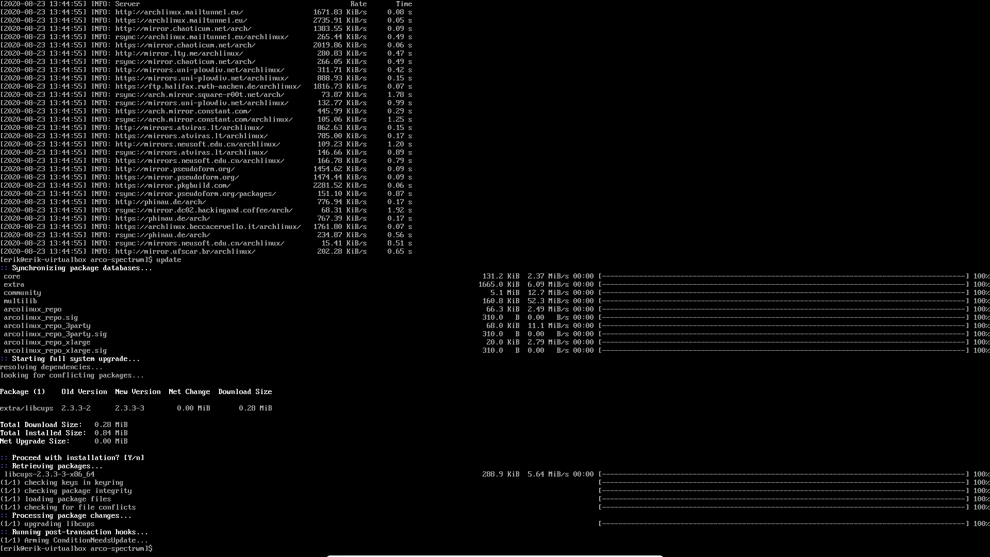
type("skel")
Run skel and upall, then issue systemctl enable lightdm.service.
key("Return")
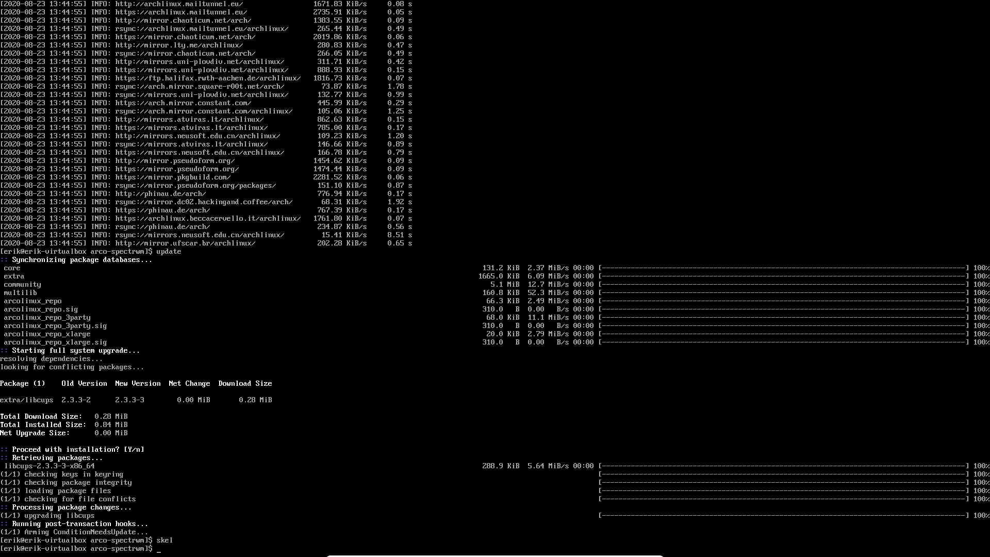
type("upall")
key("Return")
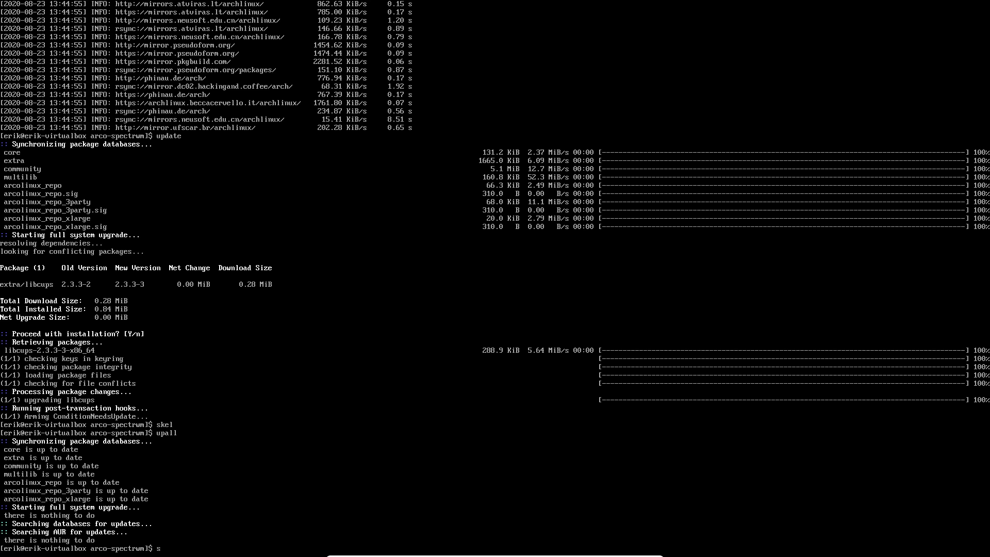
type("stemctl enable lightdm.service")
key("Return")
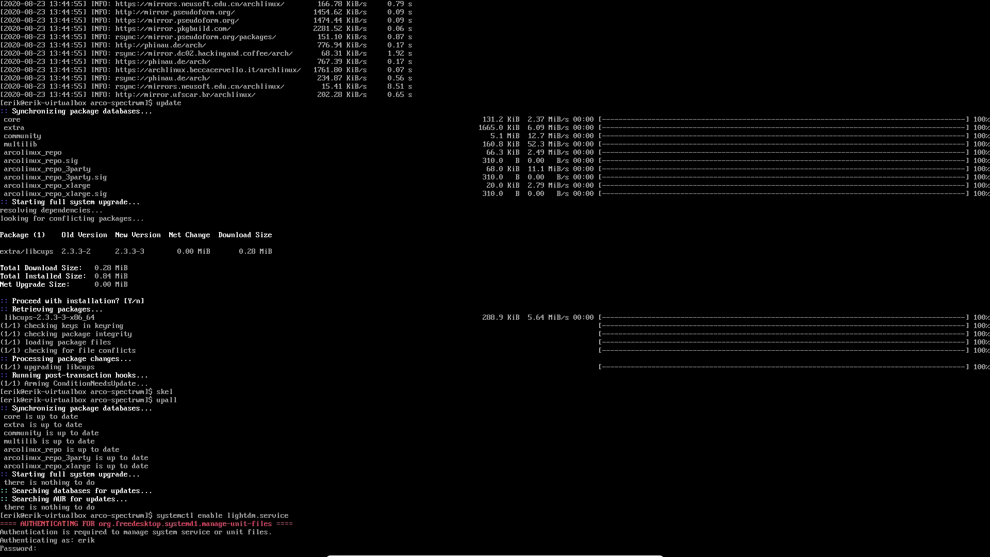
Authenticate at the polkit prompt to enable LightDM, then reboot into the Spectrwm desktop.
key("Return")
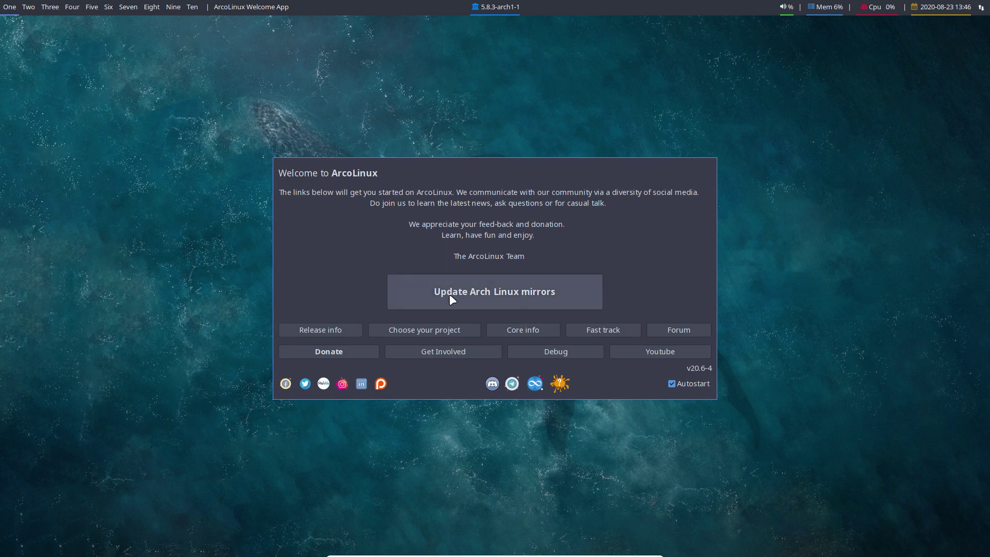
Open Termite, close the Welcome App, and display the mirror and mirrors alias definitions.
key("super+Return")
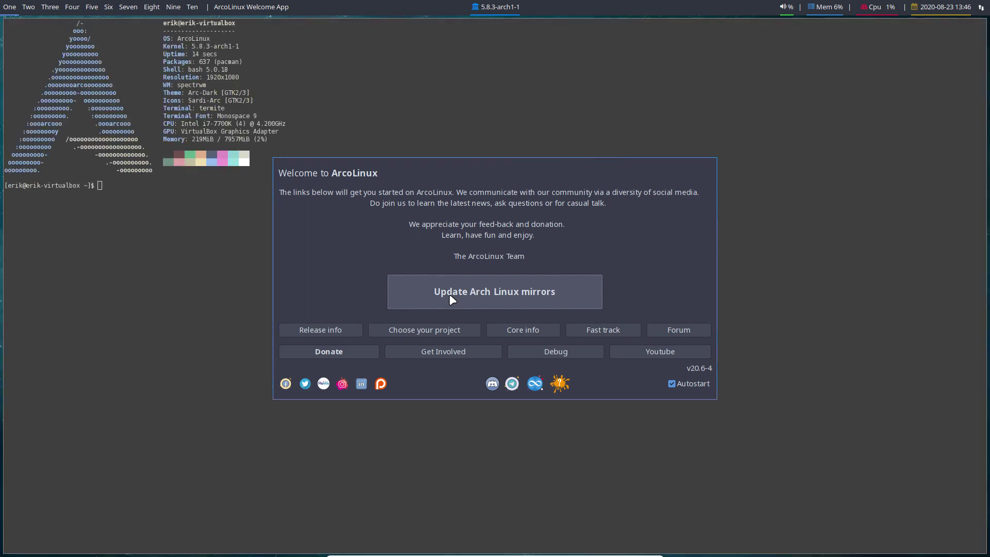
key("super+q")
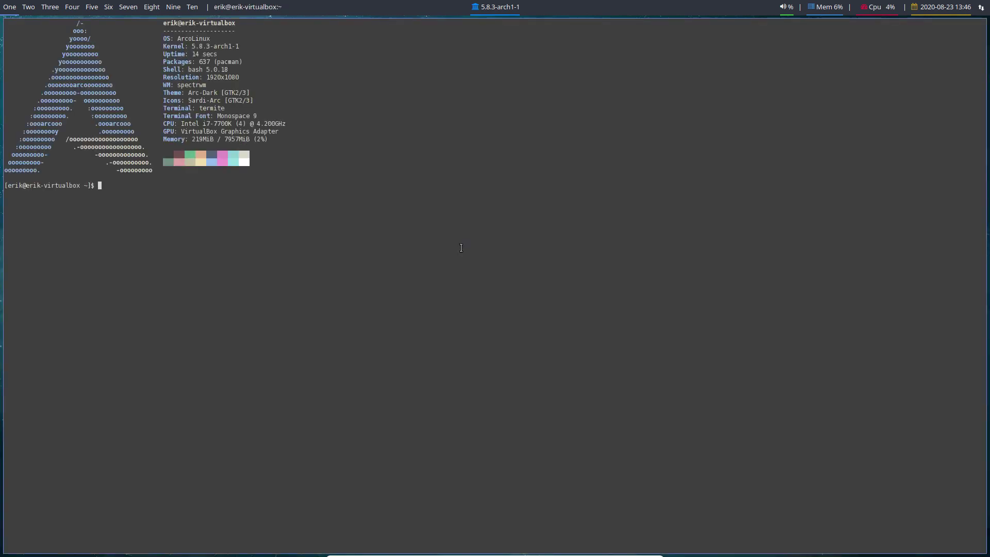
type("alias mirror")
key("Return")
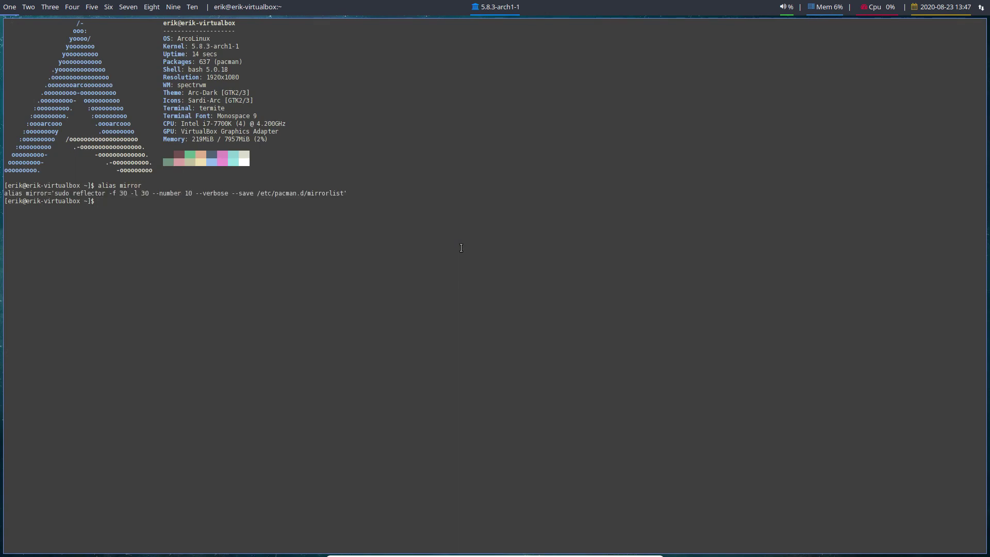
type("alias")
type(" miro")
type("ors")
key("Return")
type("mi")
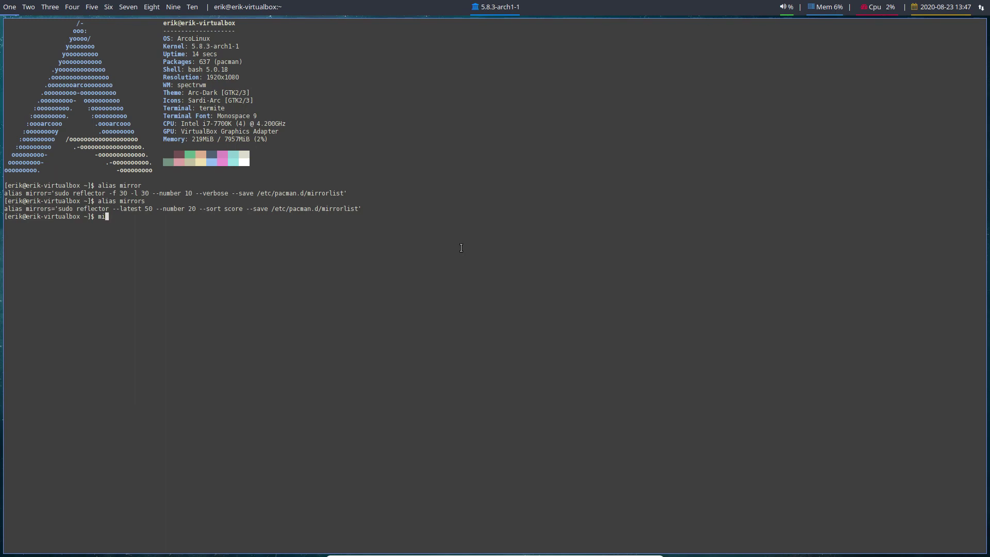
type("q")
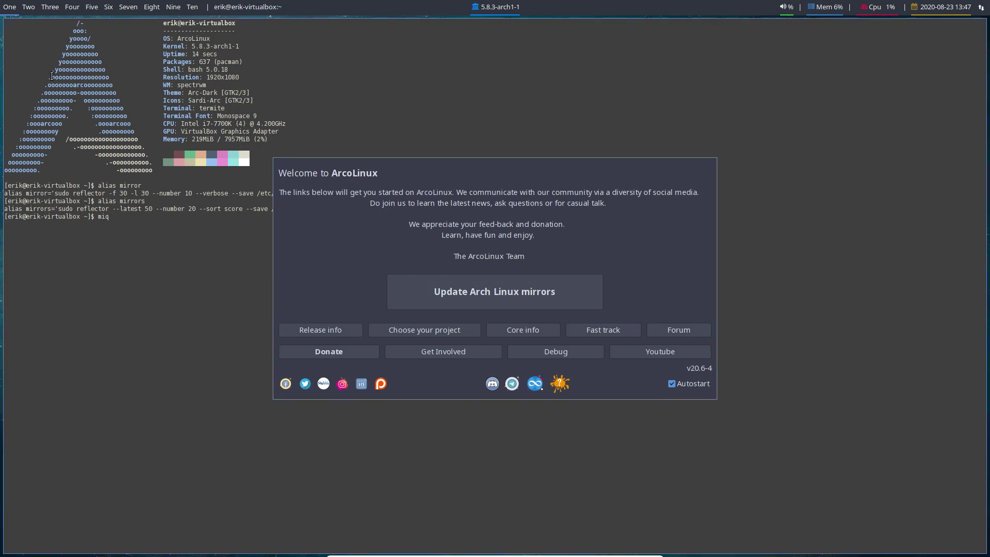
Close the Welcome App and old Termite, then tile a fresh Termite beside Thunar showing the home folder.
key("super+q")
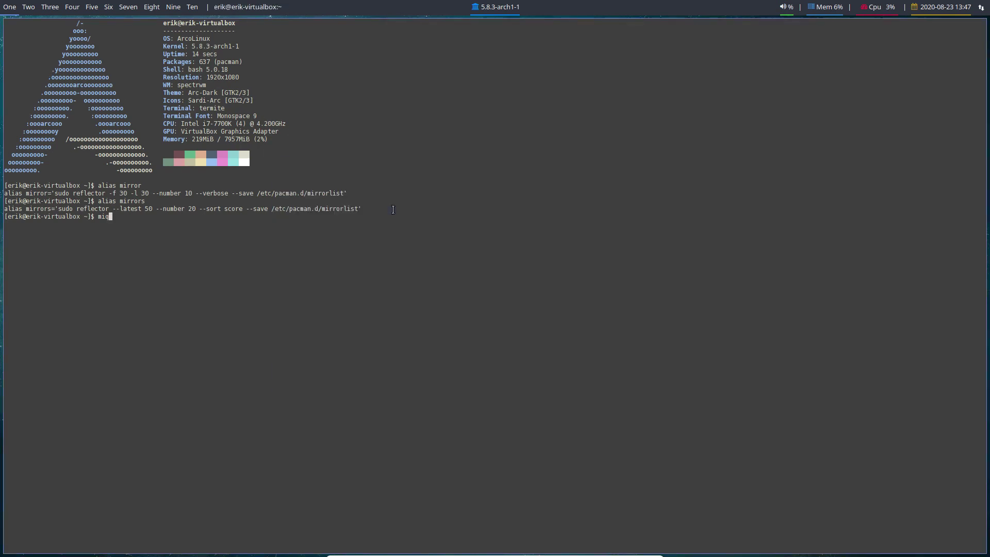
key("BackSpace")
key("BackSpace")
key("BackSpace")
key("super+q")
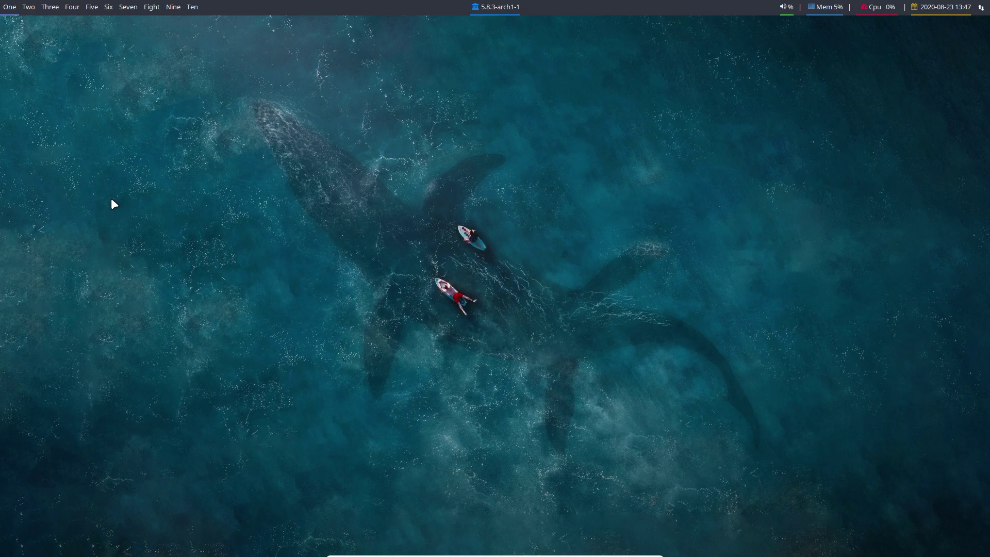
key("super+Return")
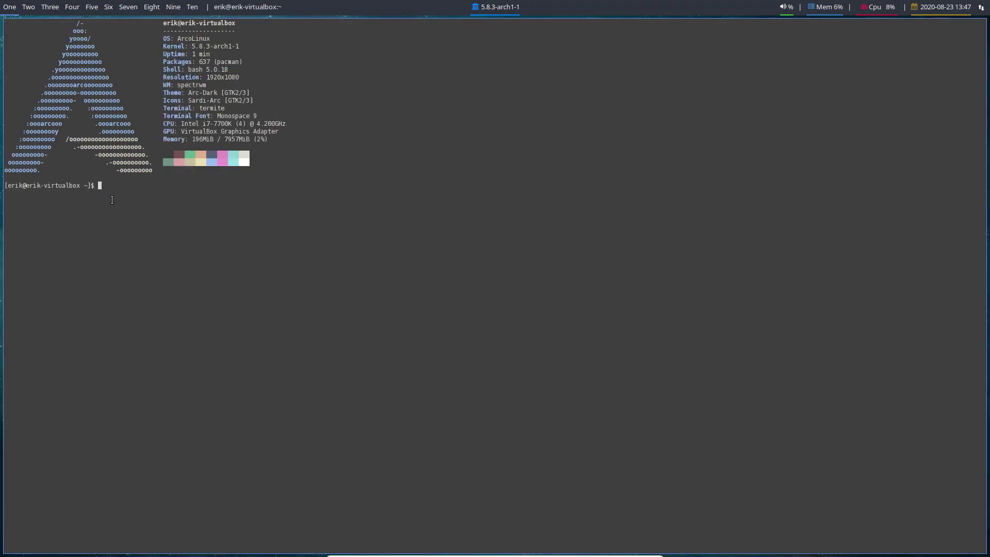
key("super+shift+Return")
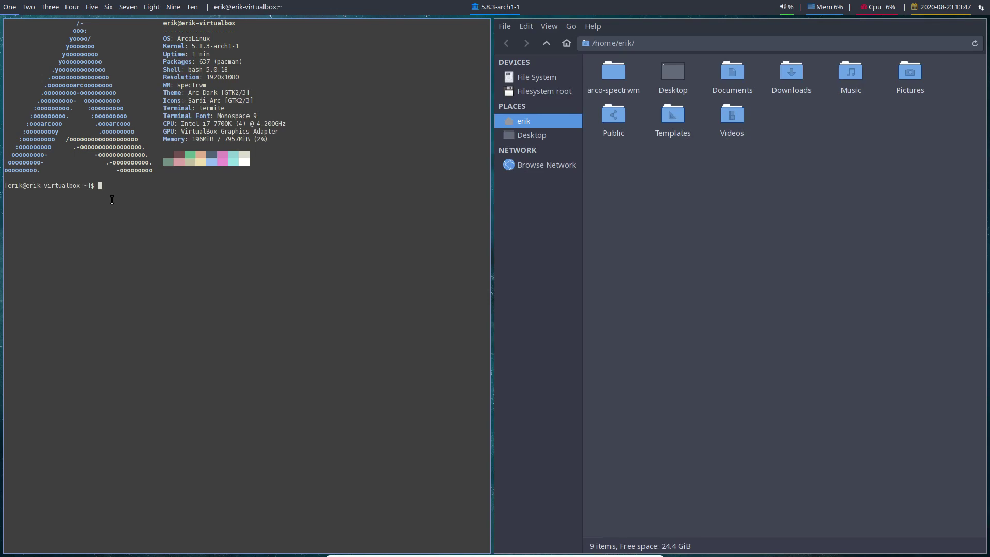